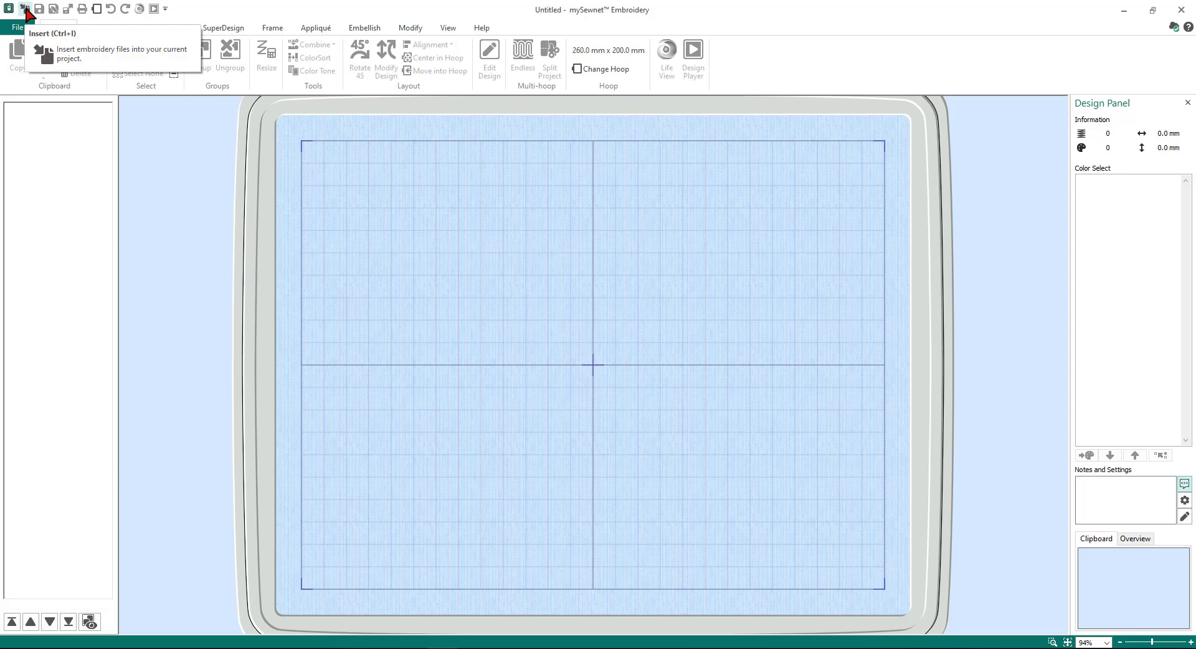
Step: Try to insert the sample design Butterfly GardenExported_03.vp4 from Documents > mySewnet Embroidery > Samples > Stitch Editor > Stitch
left_click(26, 9)
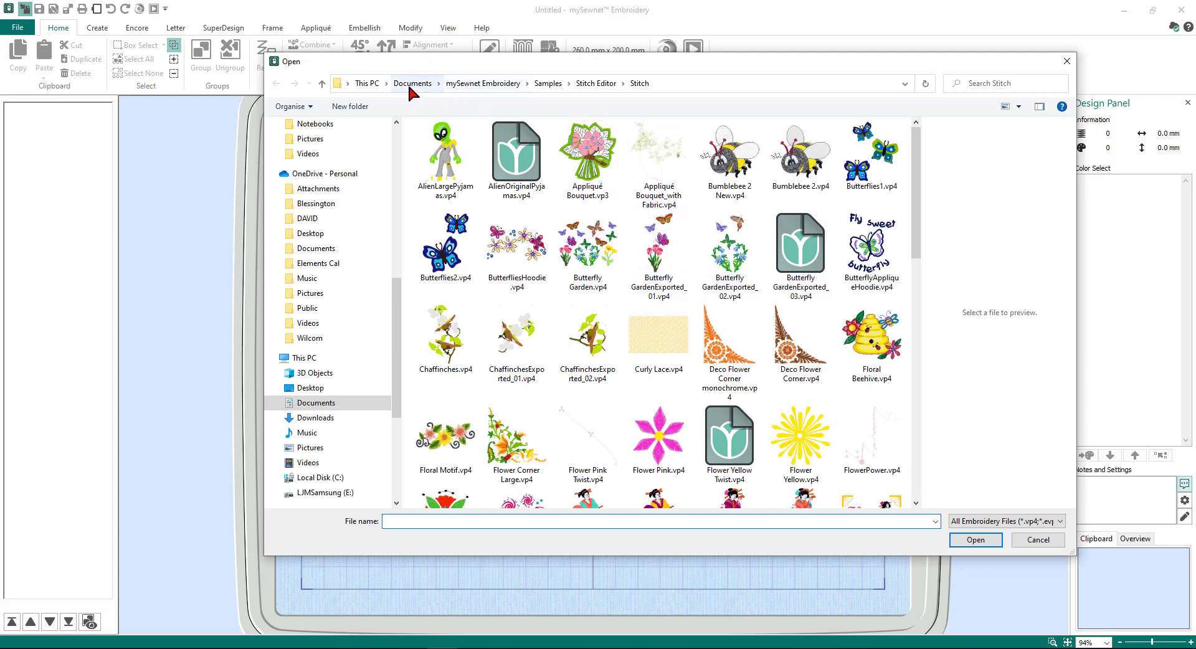
left_click(409, 84)
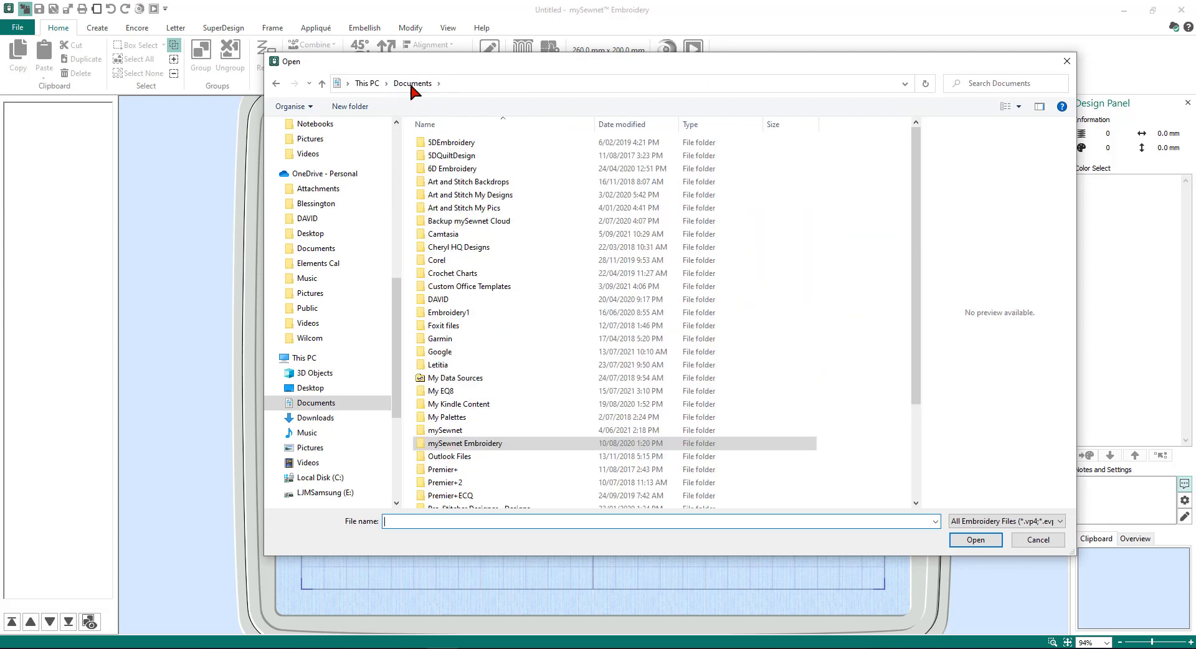
double_click(458, 443)
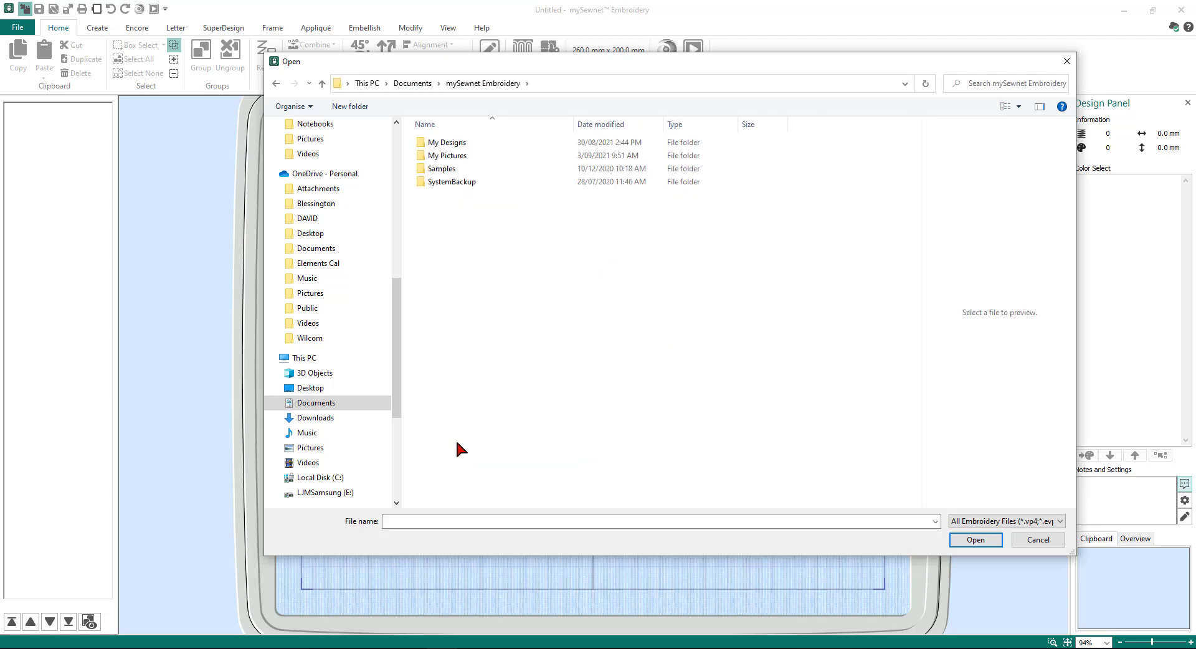
double_click(441, 169)
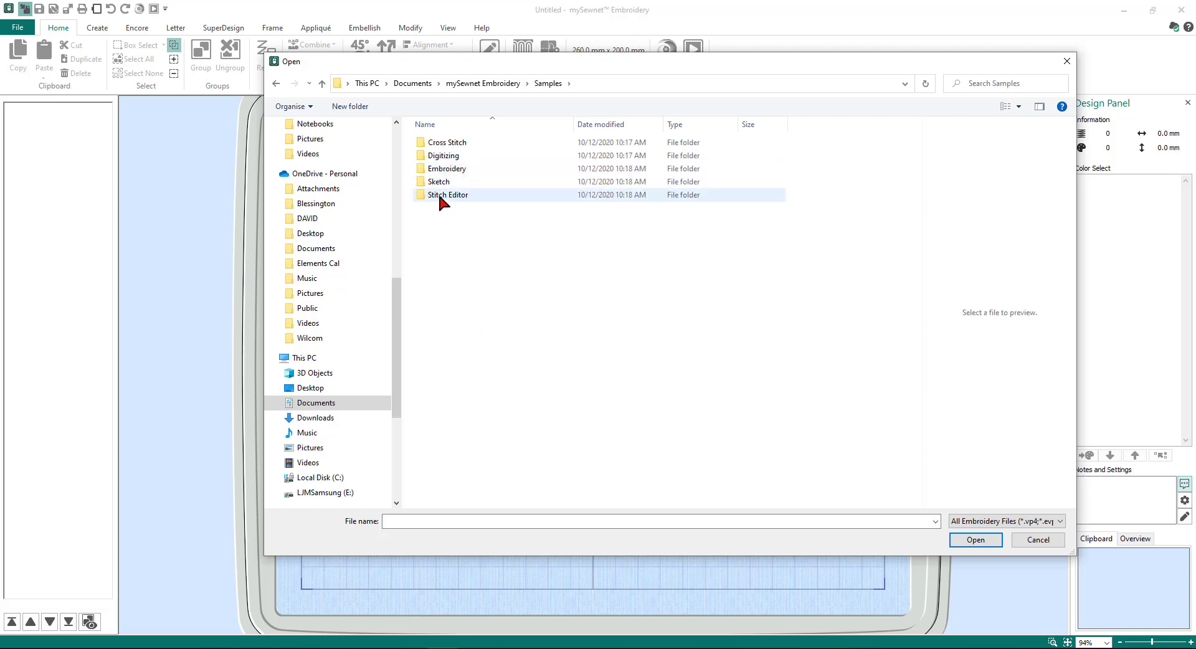
double_click(439, 195)
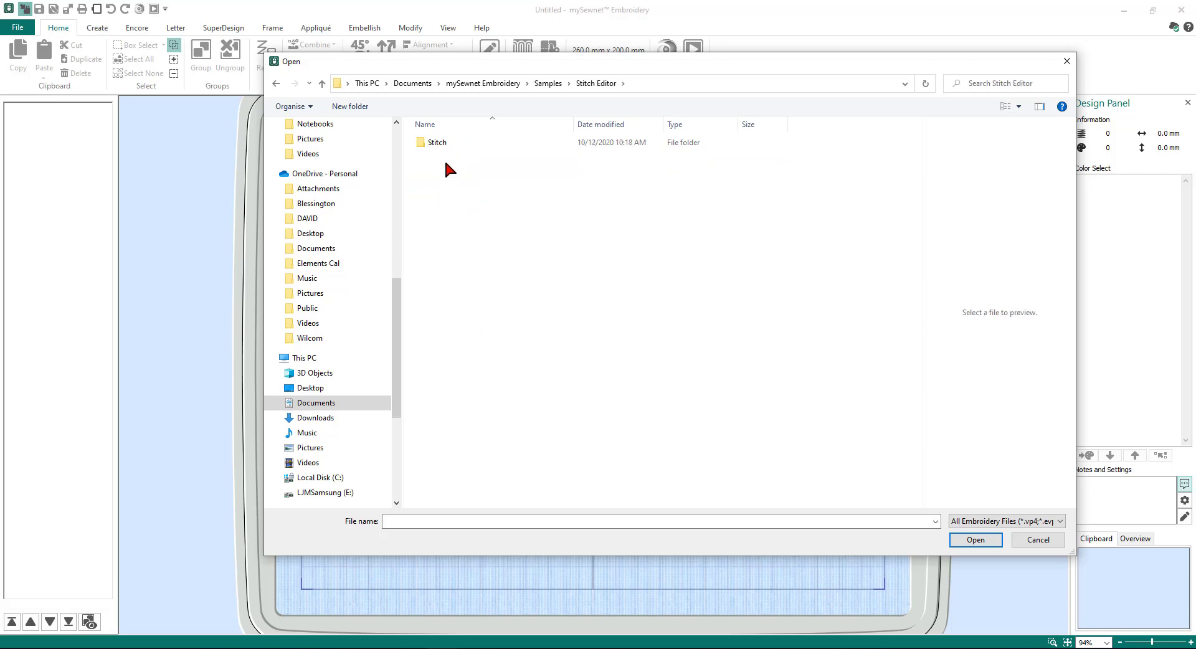
double_click(436, 146)
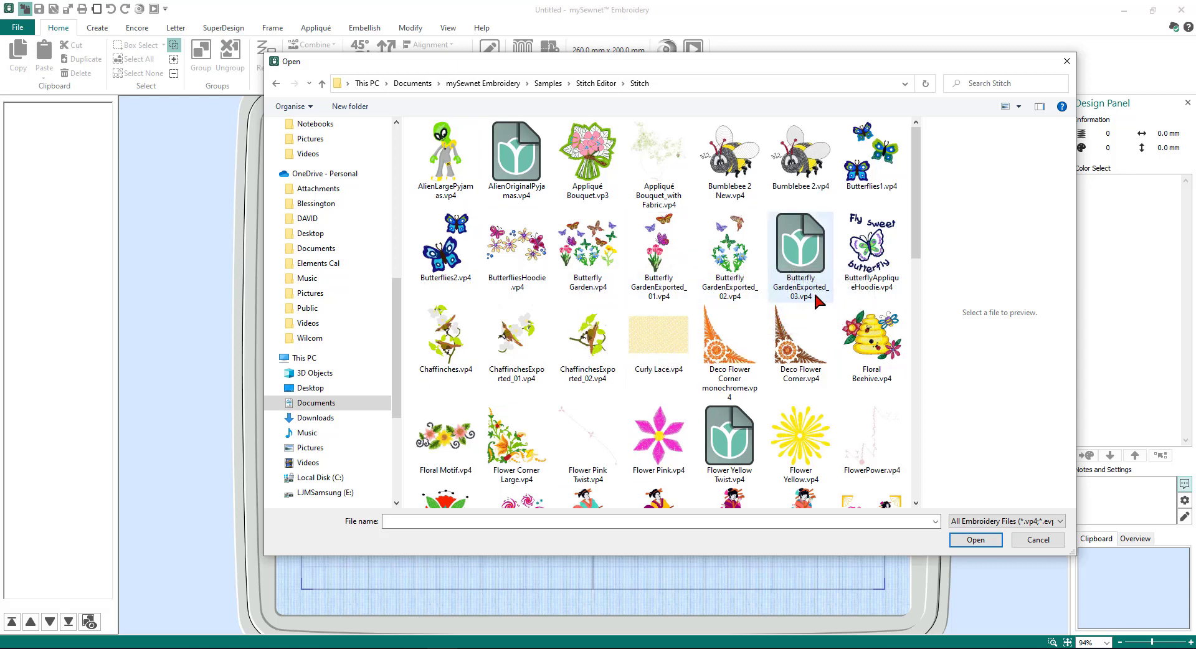
mouse_move(817, 336)
mouse_move(807, 258)
mouse_move(812, 292)
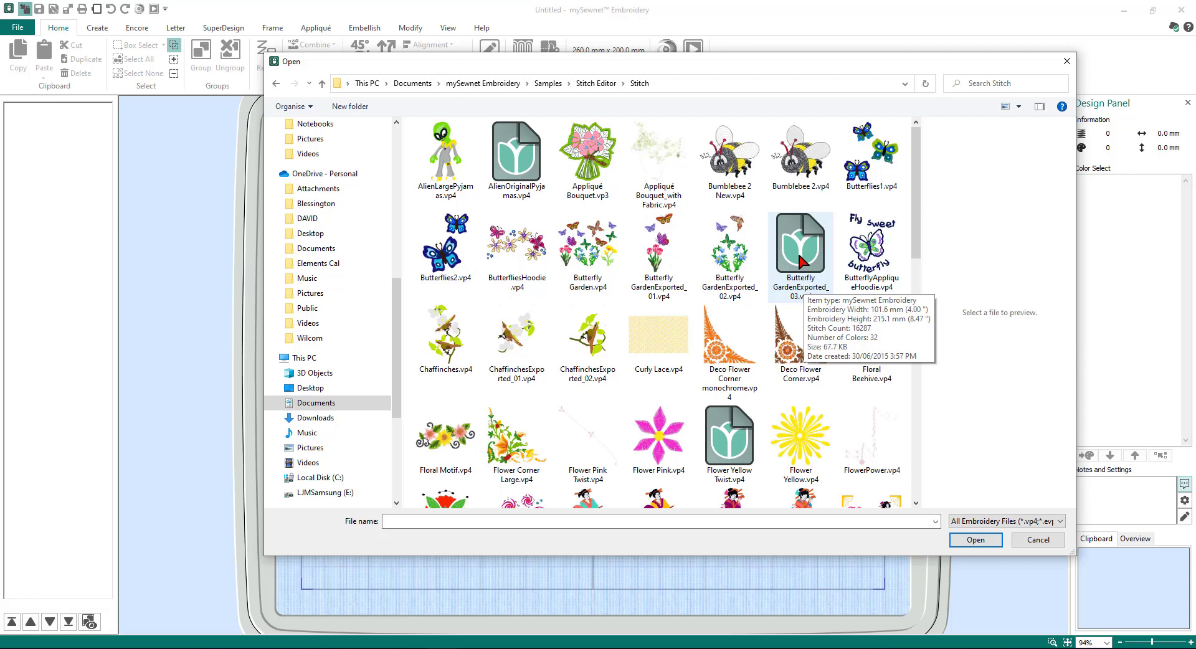
left_click(801, 260)
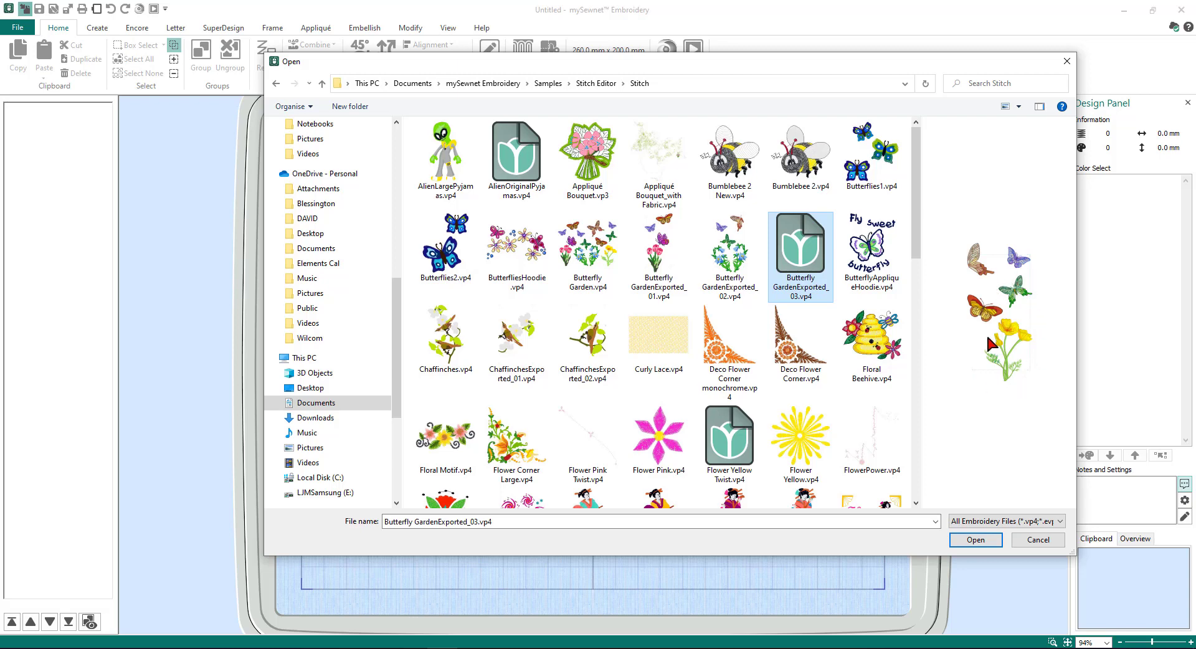
left_click(977, 540)
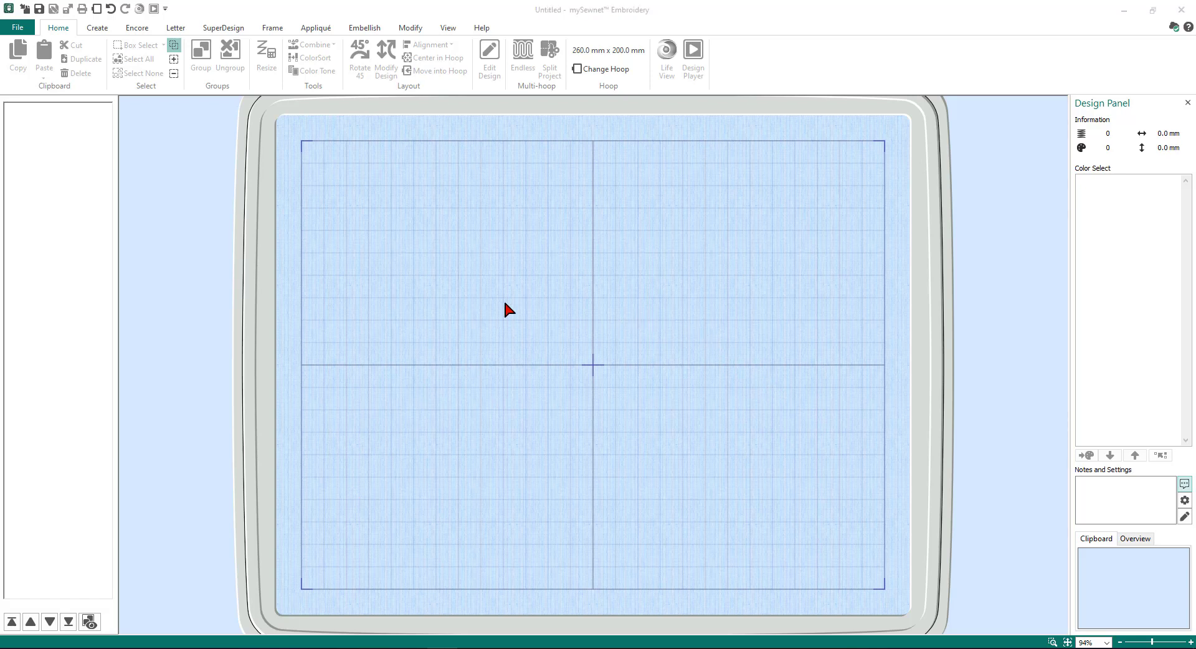
Step: Switch to File Explorer and open the folder Documents > mySewnet Embroidery > Samples > Stitch Editor > Stitch
key("super+e")
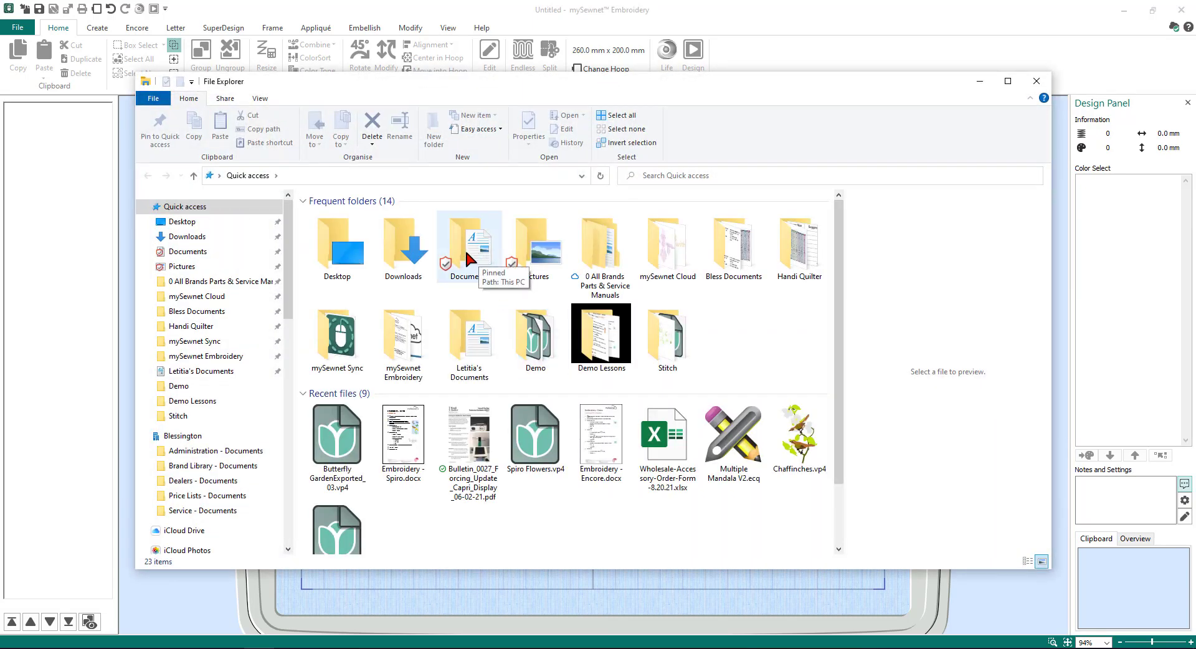
double_click(479, 257)
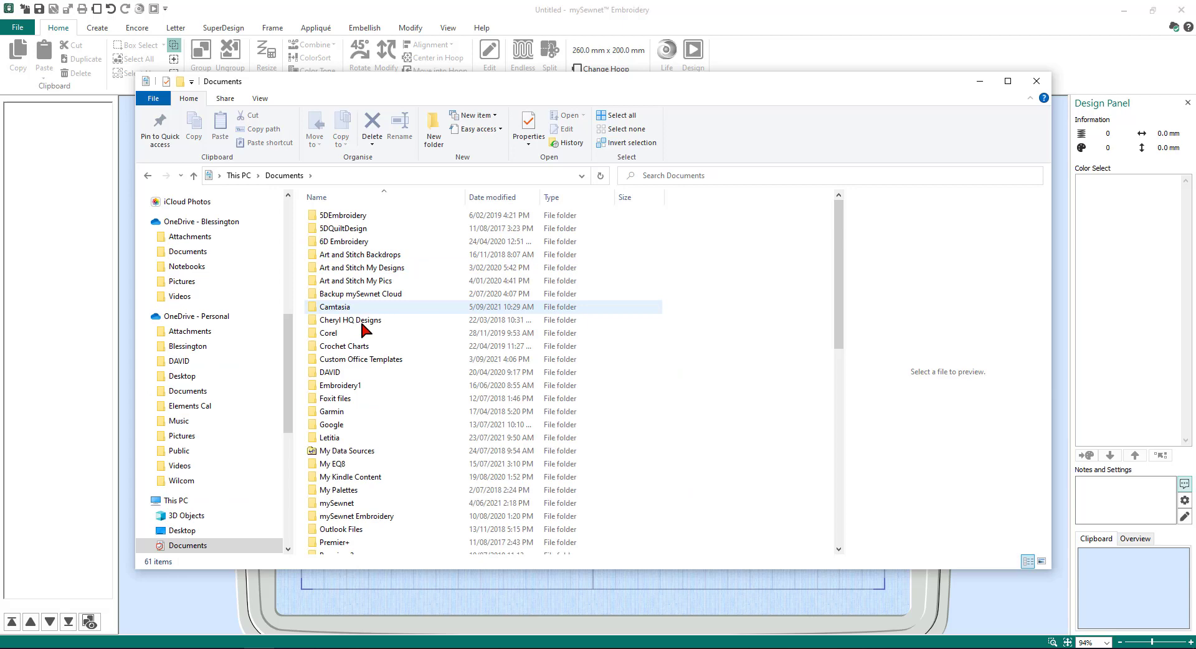
double_click(367, 516)
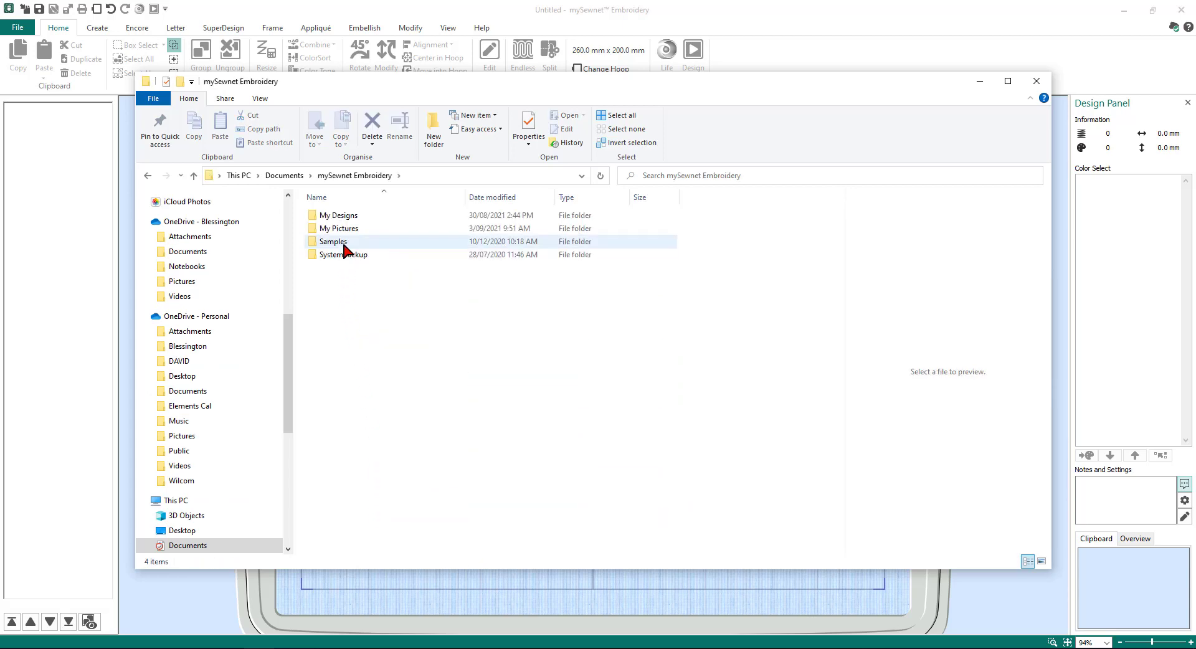
double_click(343, 243)
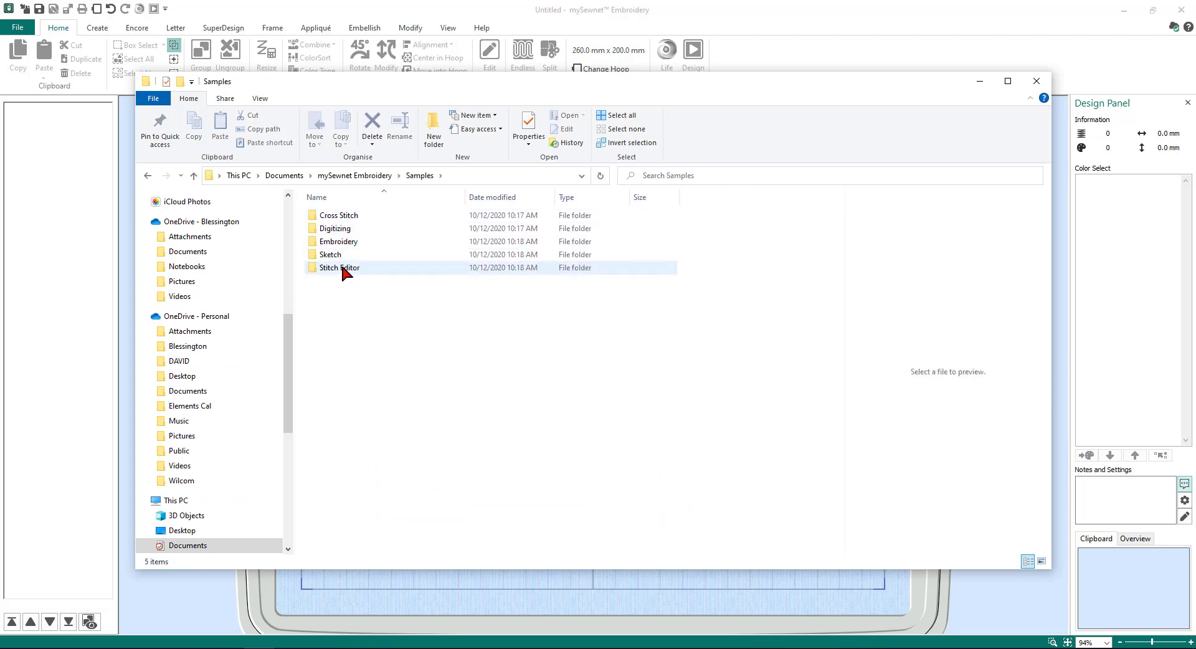
double_click(342, 267)
left_click(328, 215)
double_click(327, 215)
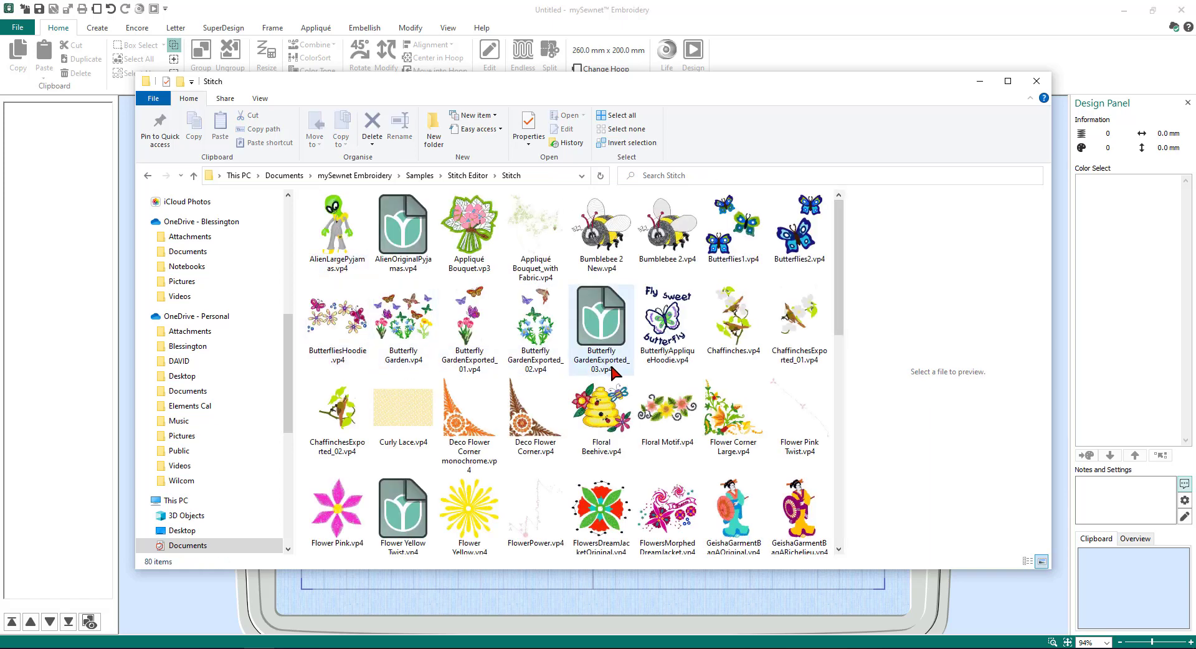
Step: Open the file Butterfly GardenExported_03.vp4 with mySewnet Embroidery
mouse_move(604, 337)
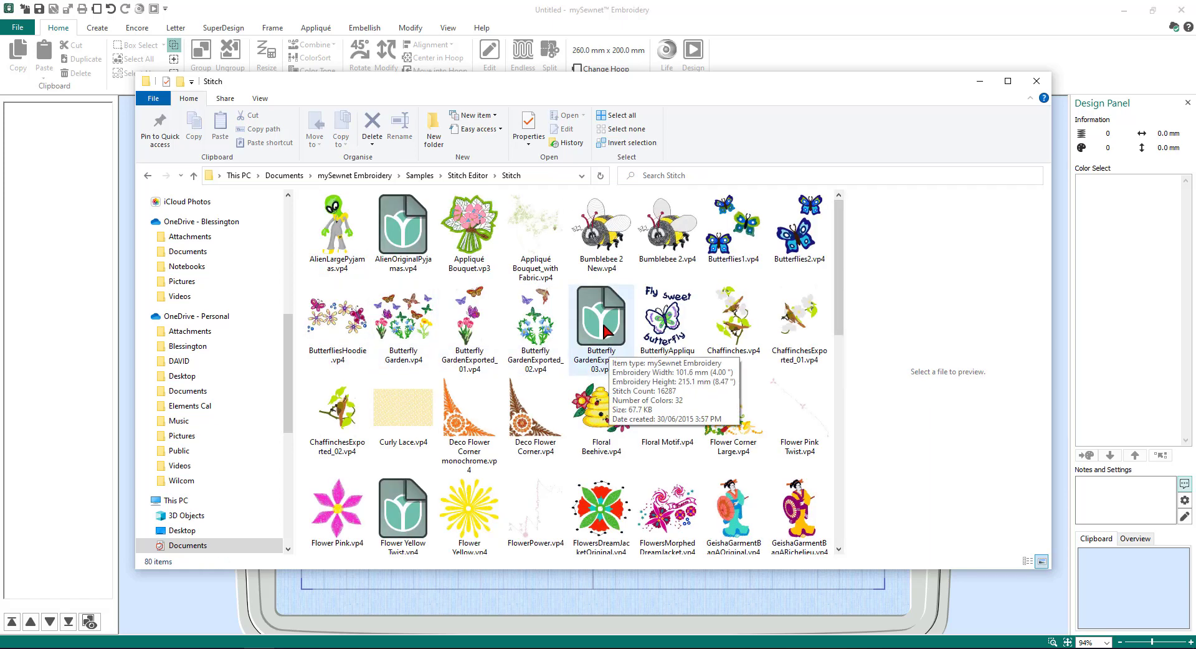
right_click(604, 331)
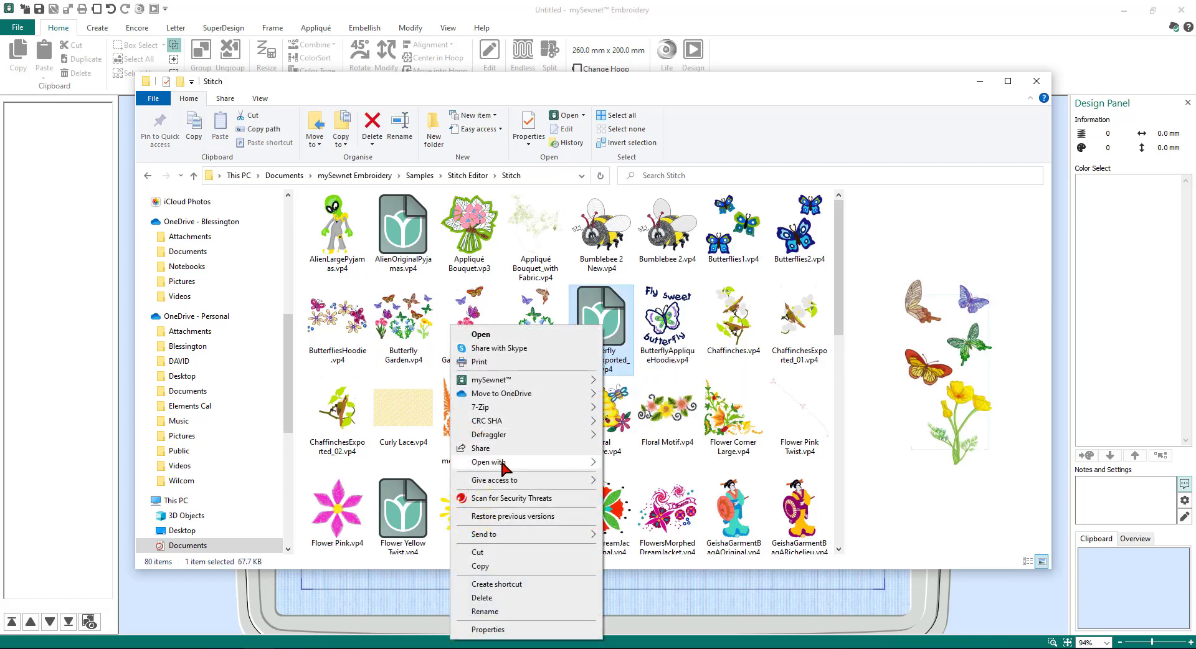
mouse_move(502, 464)
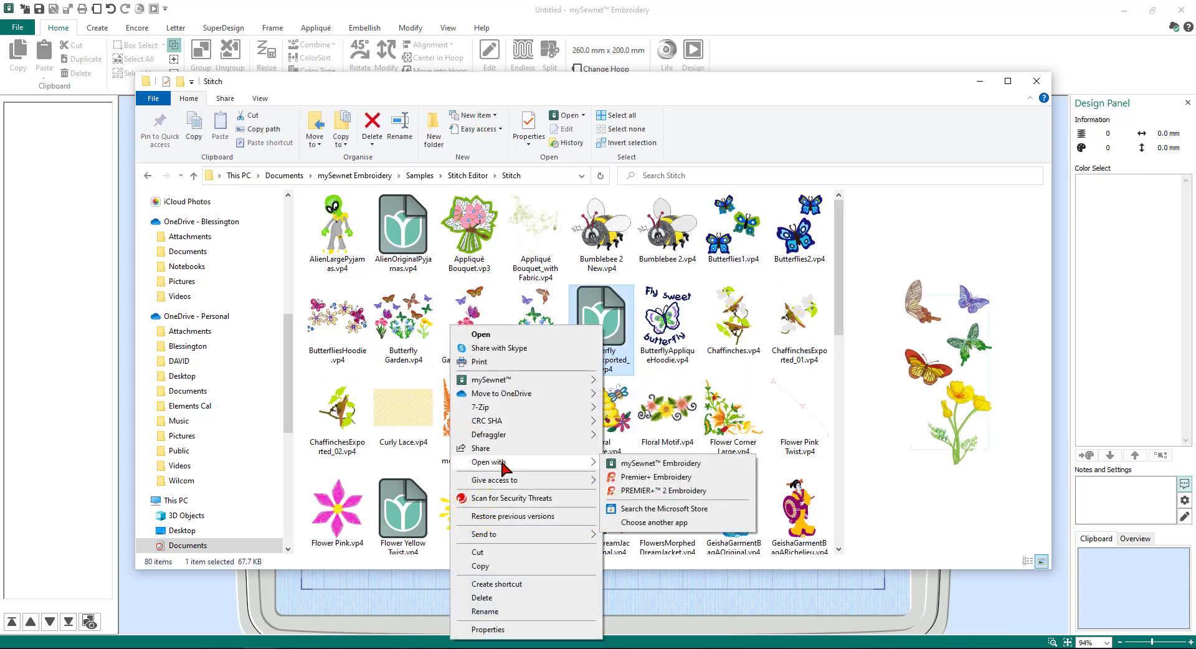
left_click(659, 464)
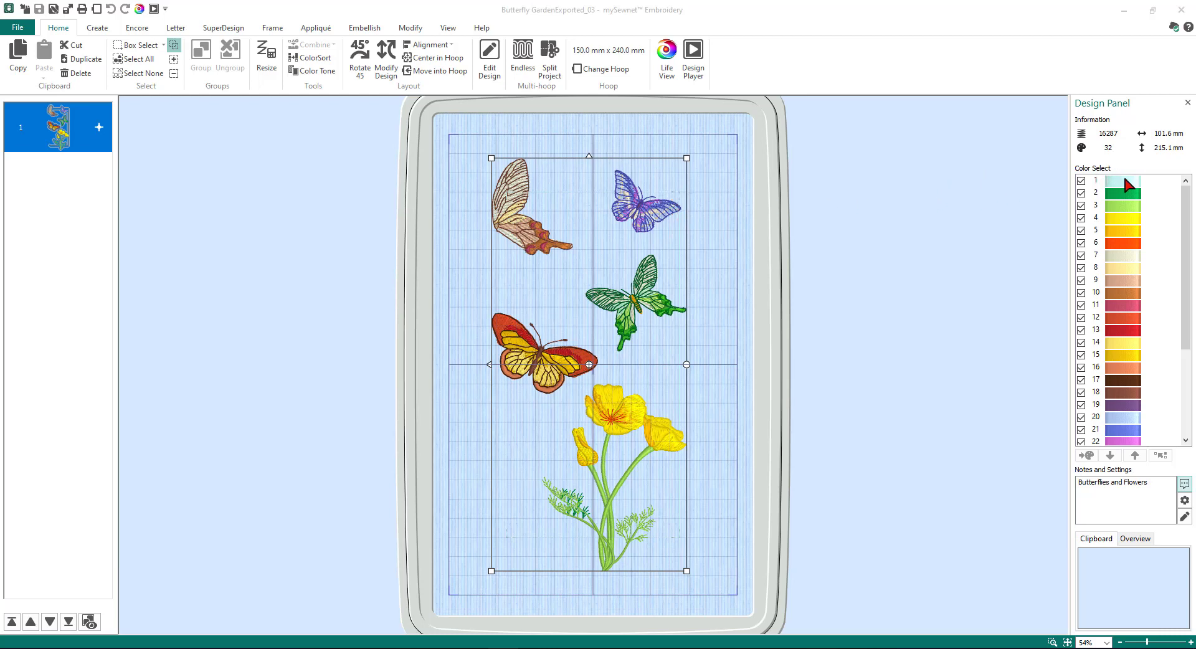
Step: Change the thread of color 1 to Robison-Anton Rayon 40, 2288 Iris
left_click(1128, 185)
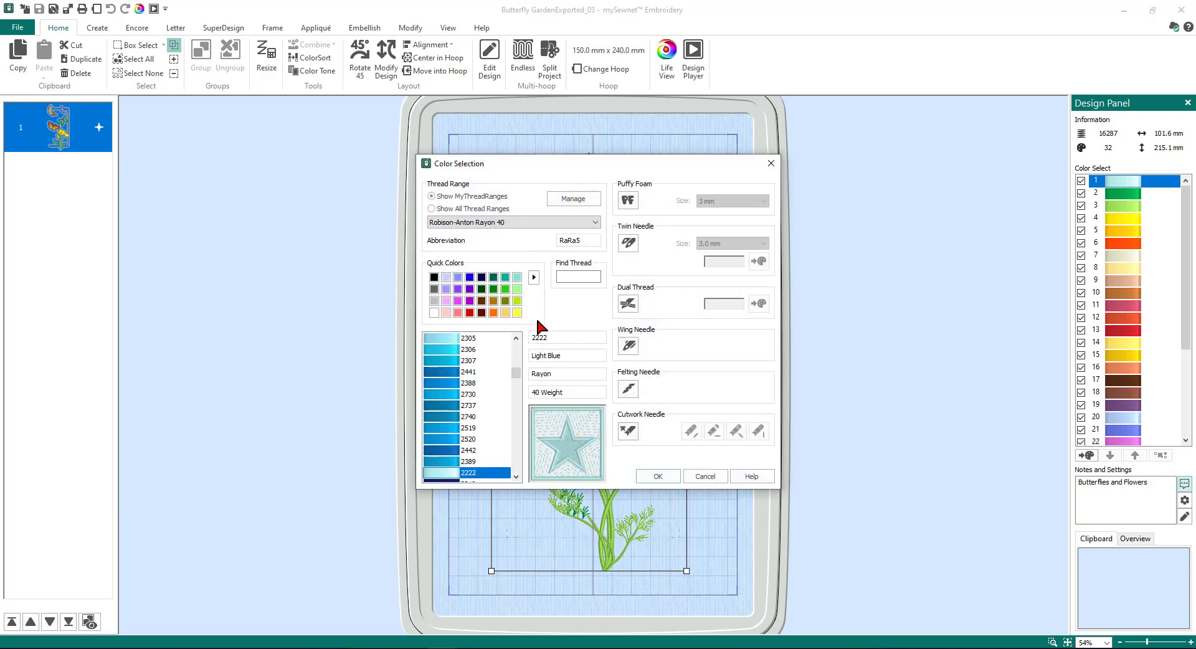
left_click(457, 288)
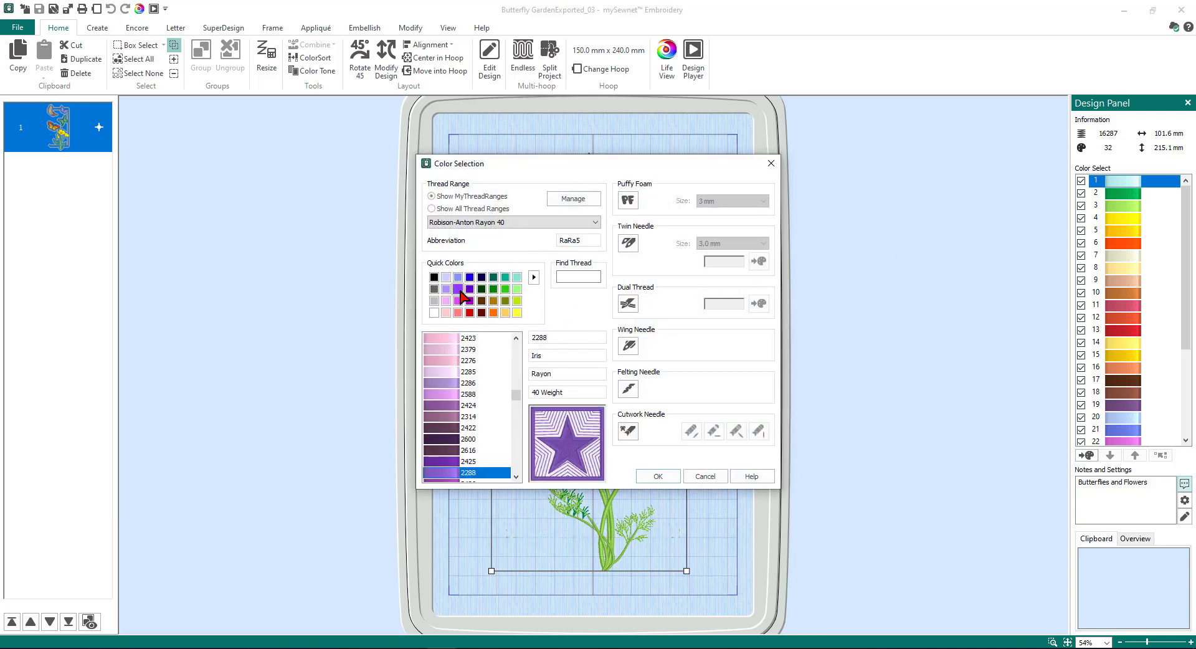
left_click(658, 476)
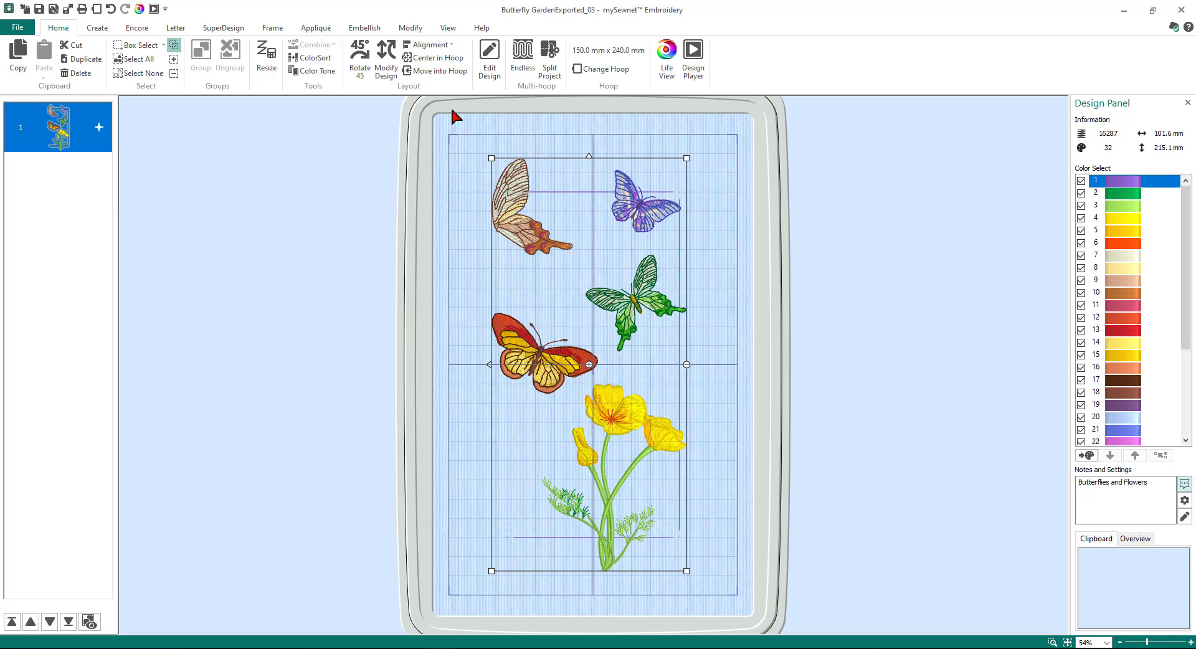
Step: Hide the two green colors 2 and 3 and delete all remaining visible stitches, keeping only the stems and leaves
left_click(409, 29)
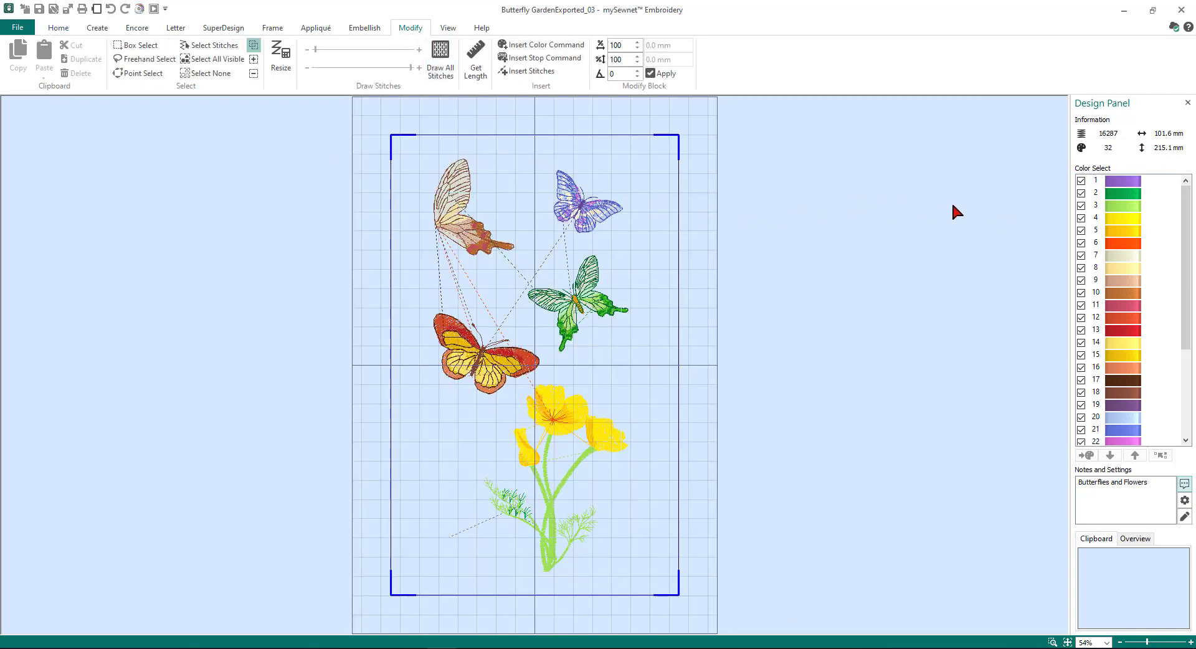
left_click(1082, 193)
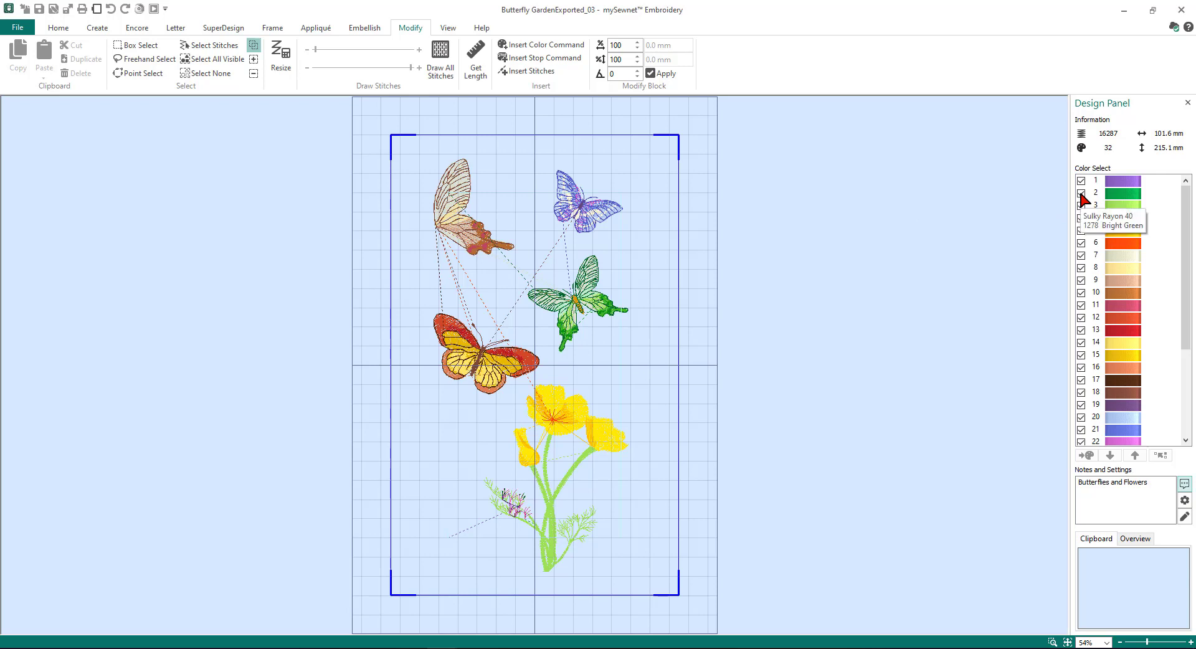
left_click(1081, 206)
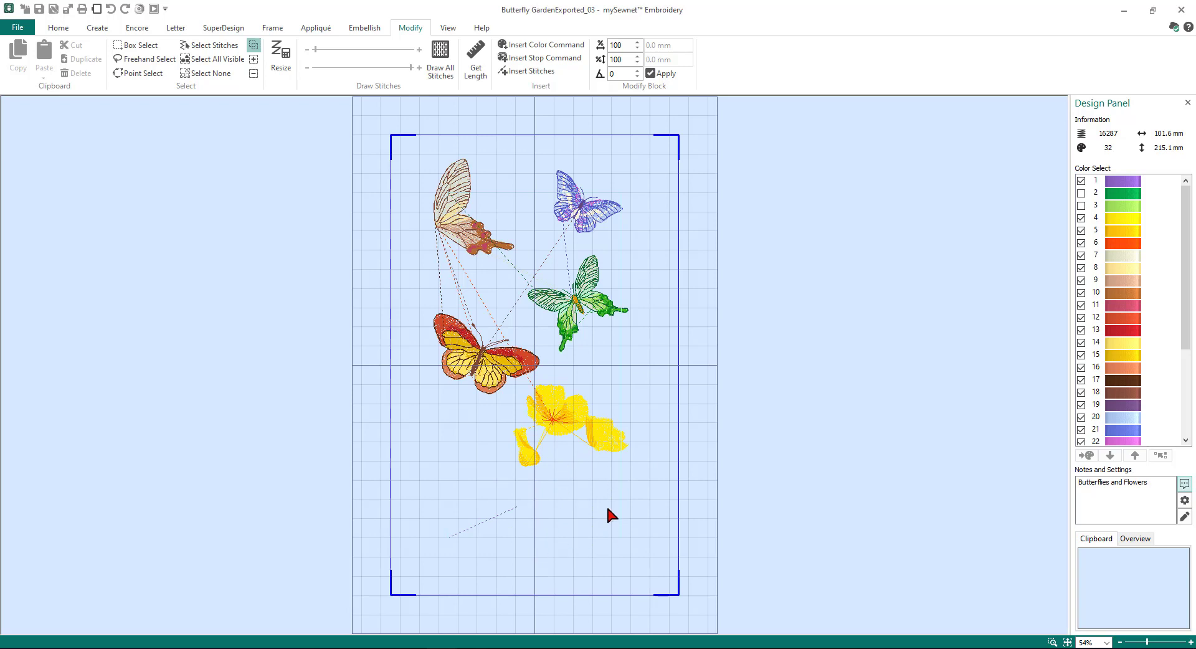
left_click(213, 65)
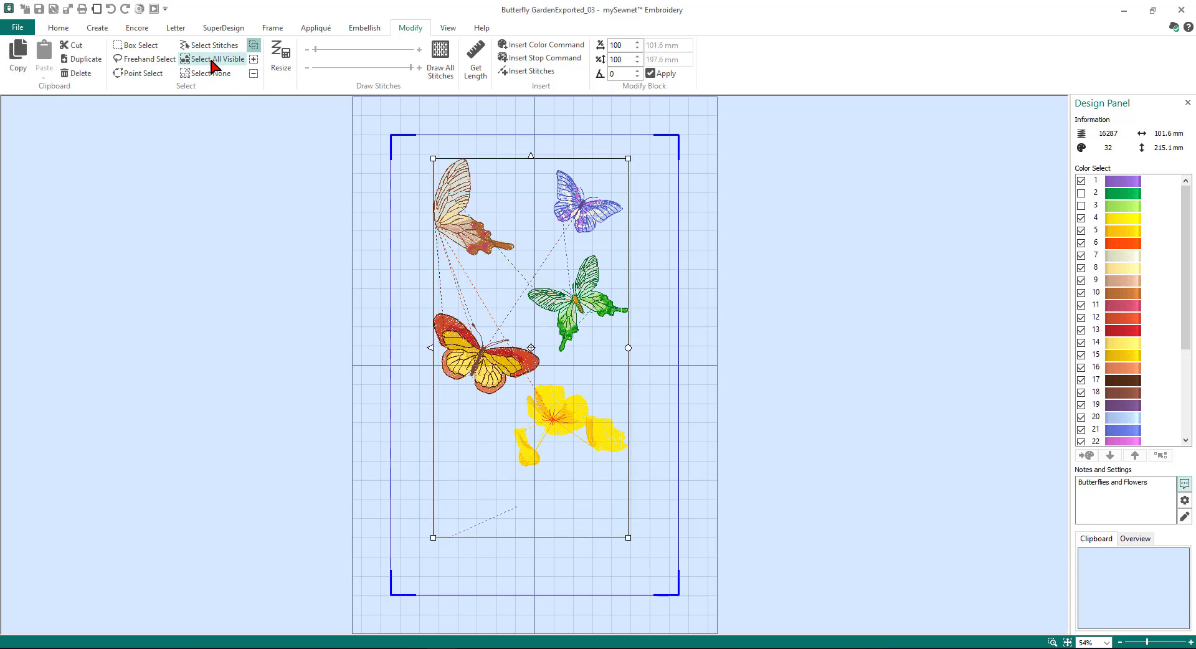
left_click(76, 74)
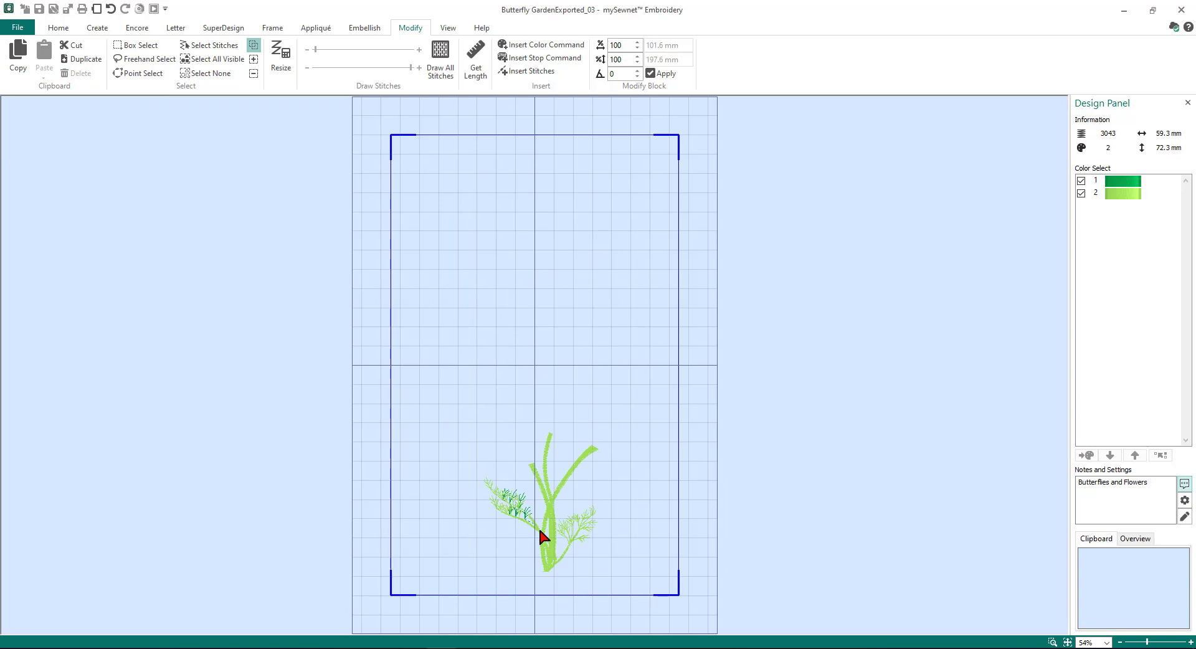
Step: Enlarge the stem design non-proportionally to 170% width and 200% height with stitch-recalculating Resize enabled
left_click(59, 29)
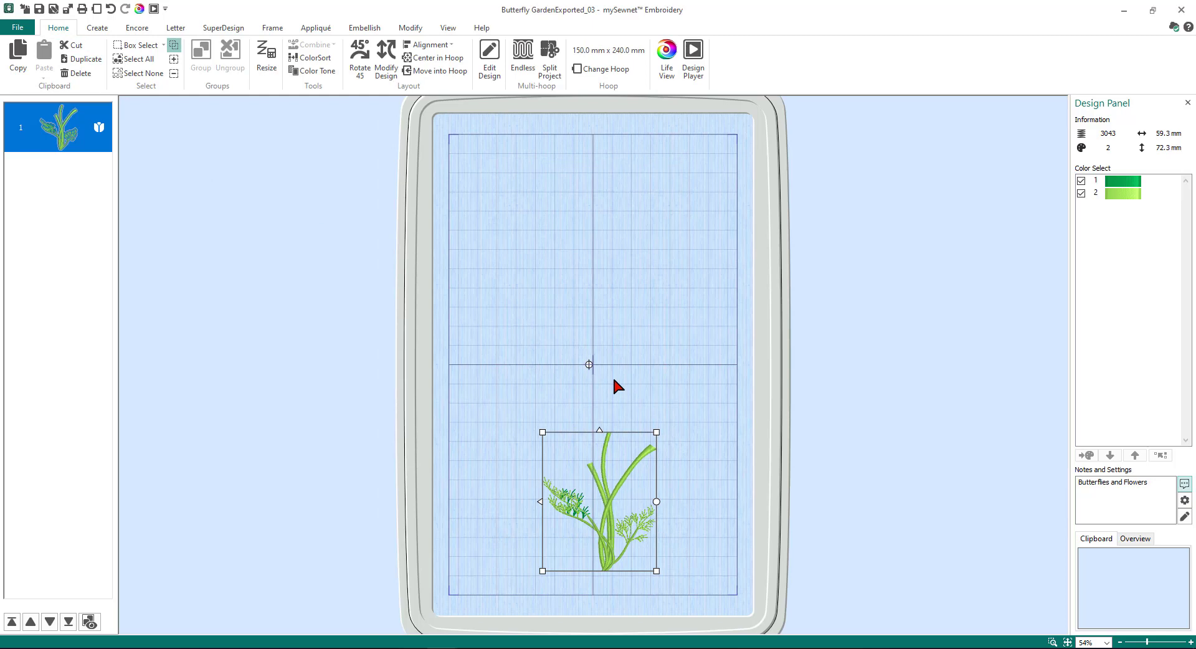
left_click(269, 61)
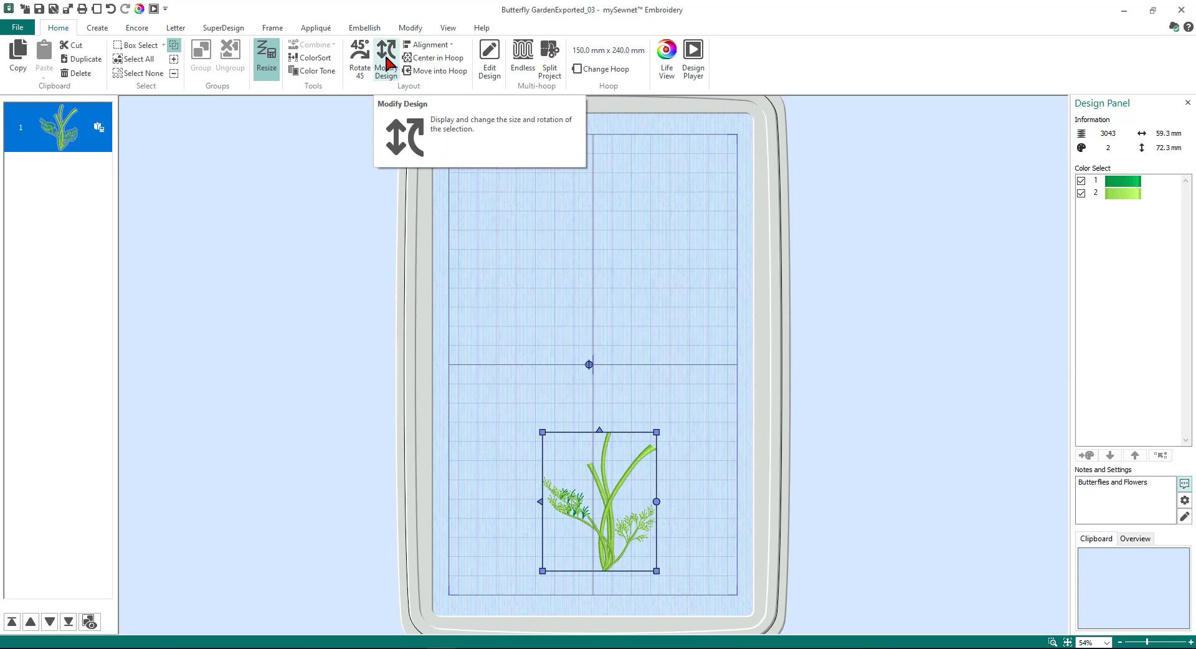
left_click(388, 62)
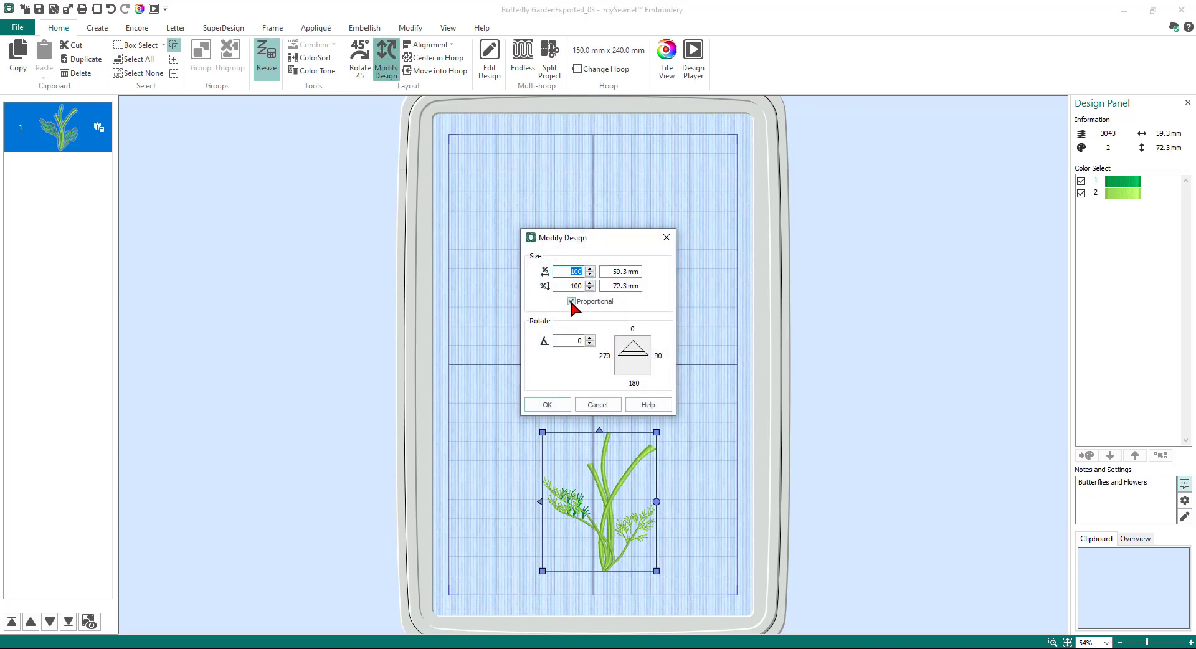
left_click(571, 302)
left_click(572, 271)
double_click(572, 270)
type("170")
type("2")
left_click(548, 406)
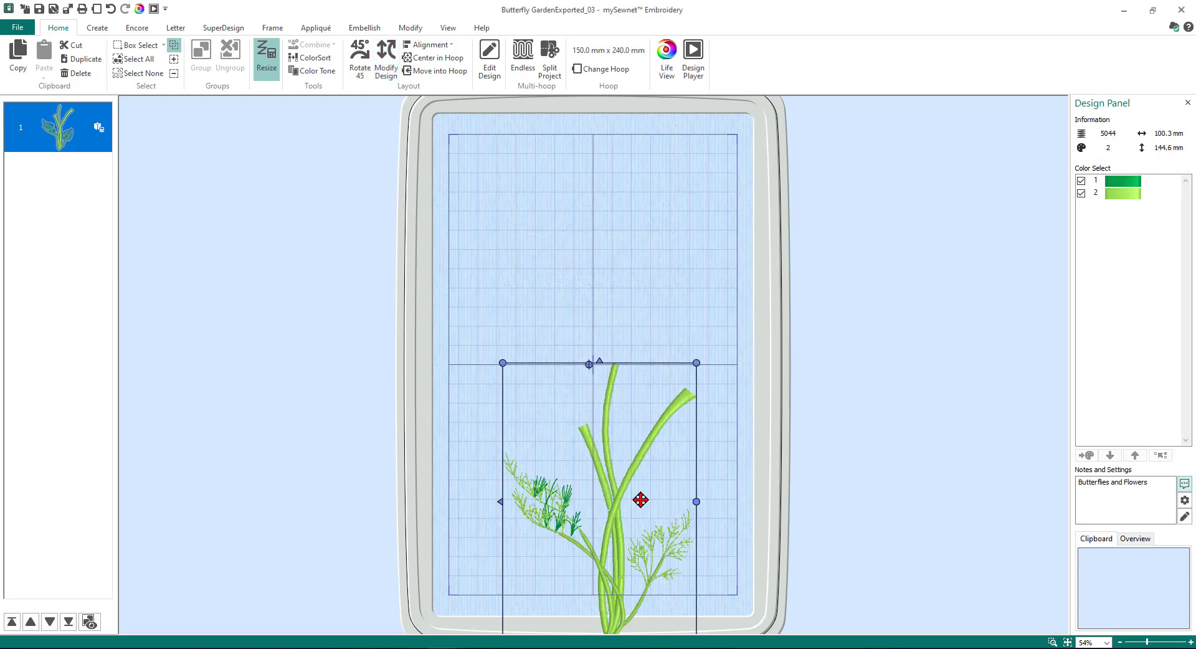
Step: Move the enlarged stems fully inside the hoop and turn off the Resize option for the design
left_click_drag(611, 507, 587, 449)
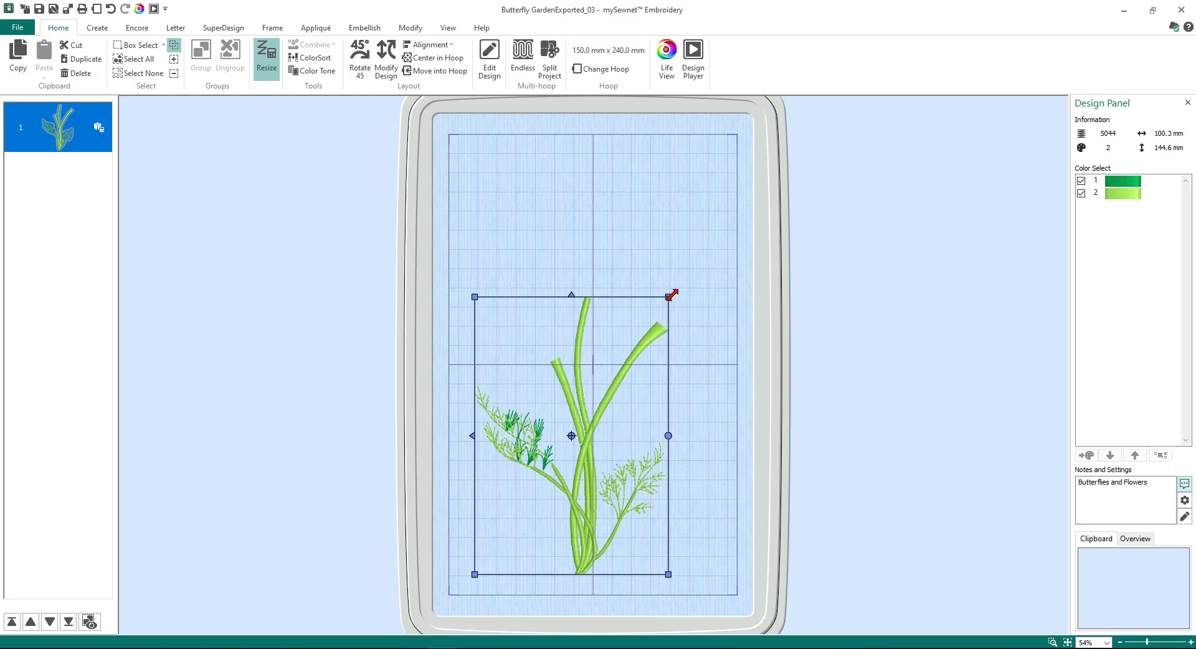
left_click(268, 59)
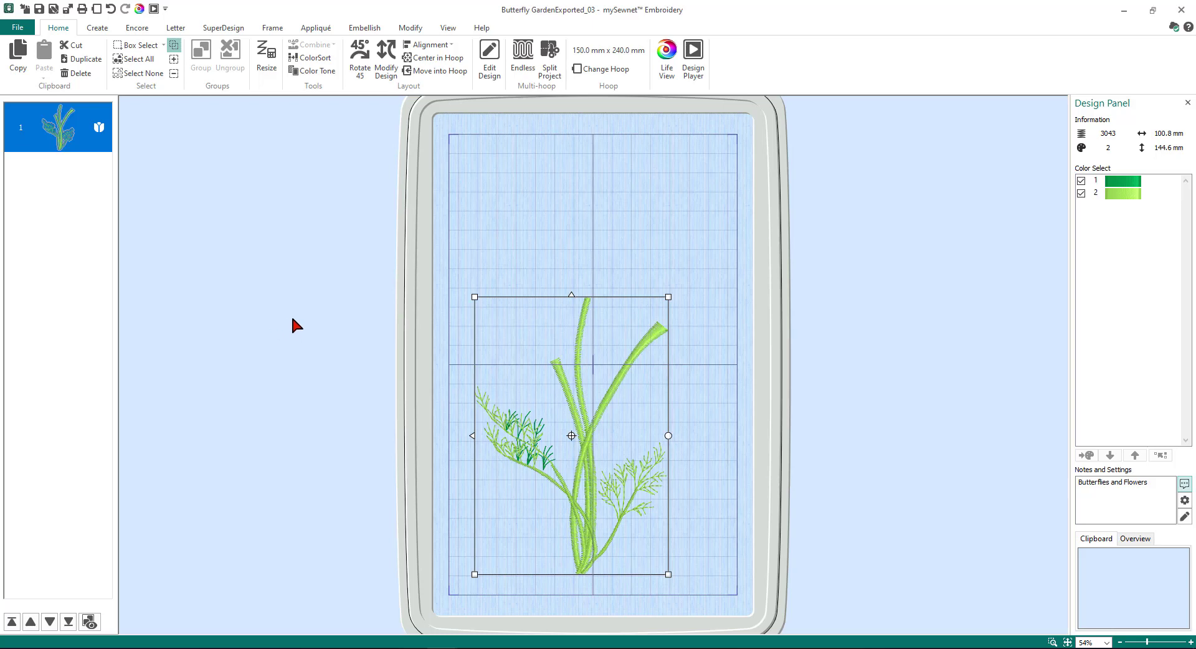
Step: Start a Spiro design and set its size to 50 mm
left_click(99, 28)
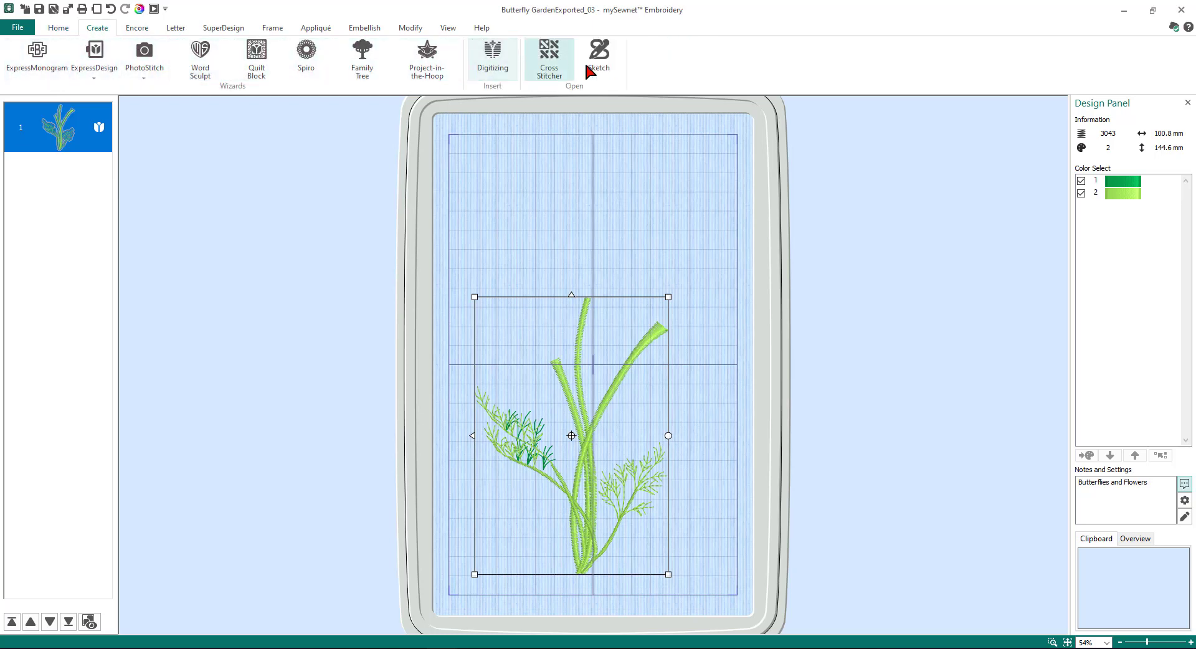
left_click(309, 65)
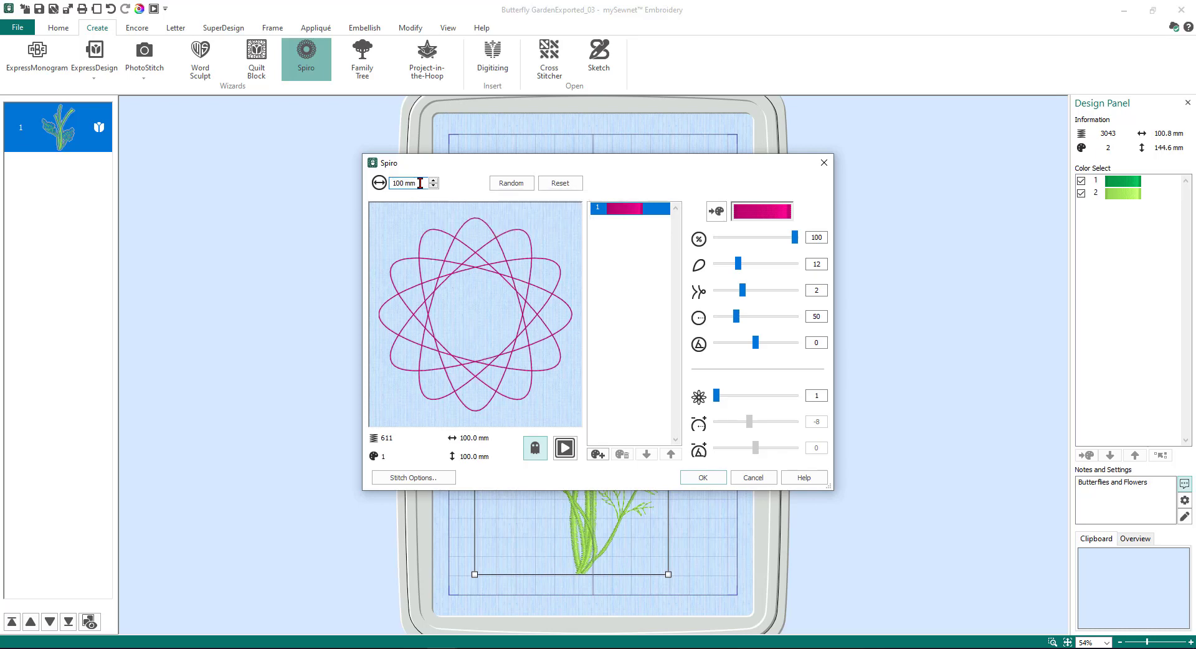
type("50")
key("Tab")
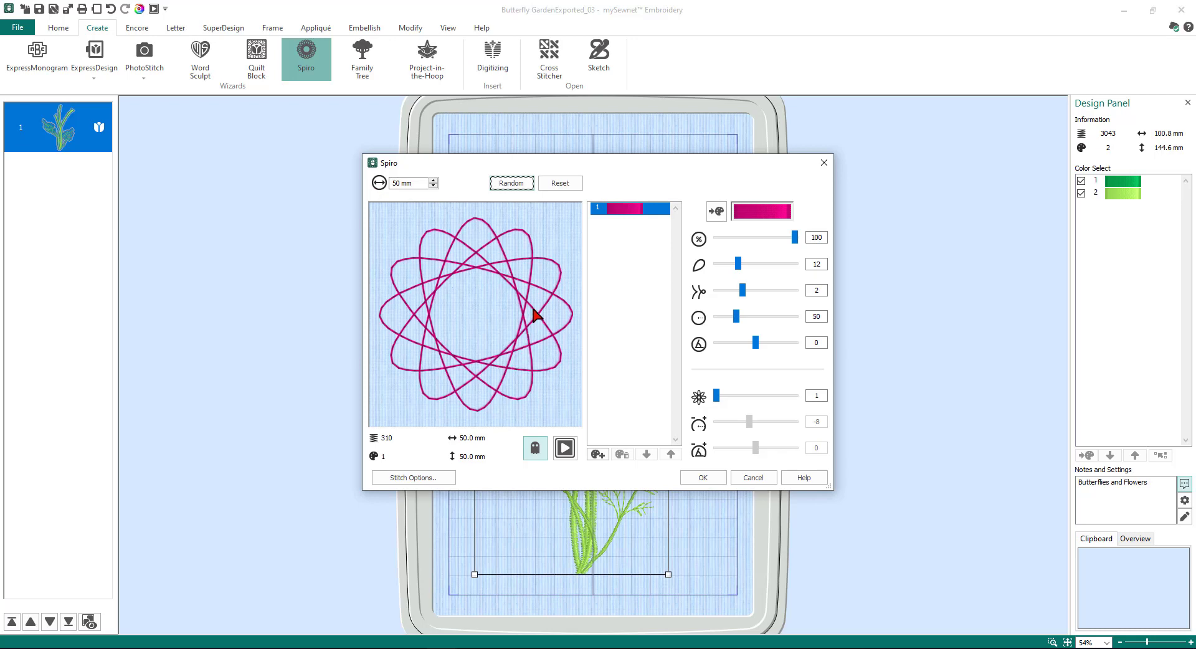
Step: Try out several random Spiro patterns
left_click(513, 184)
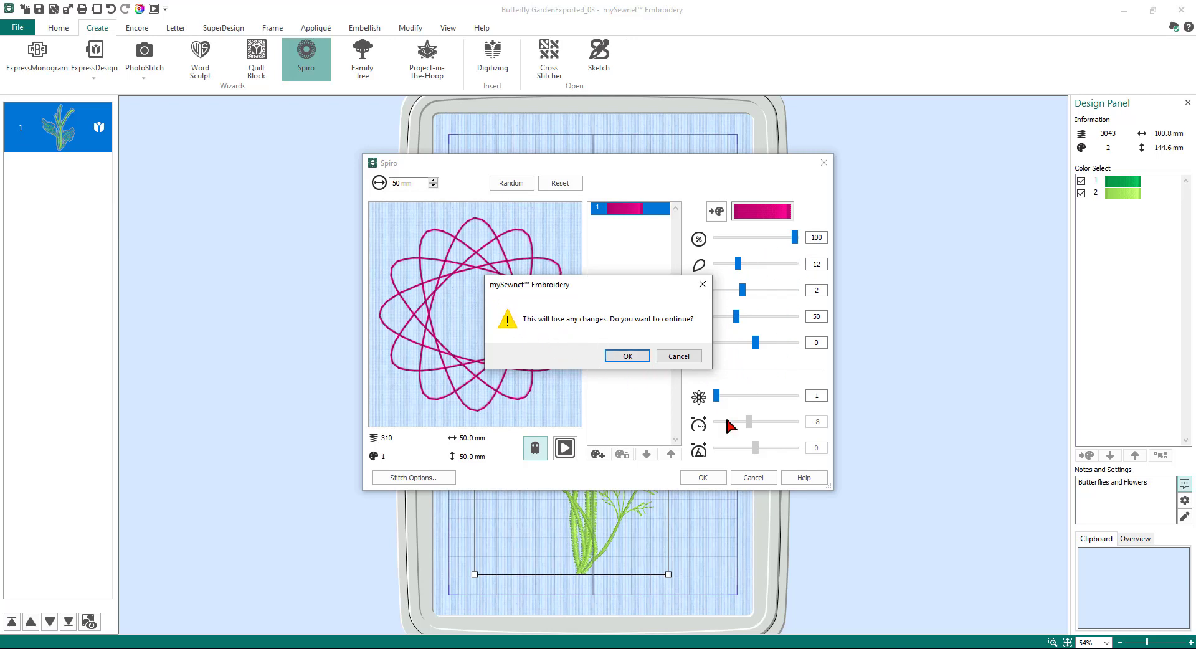
left_click(635, 356)
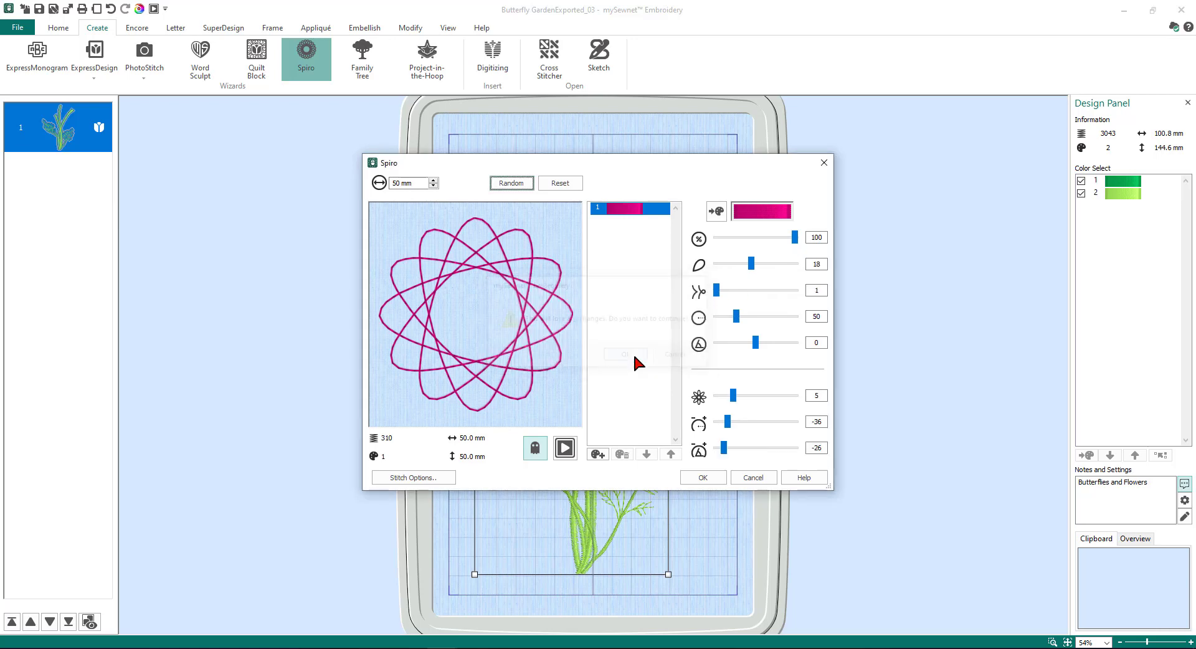
left_click(515, 186)
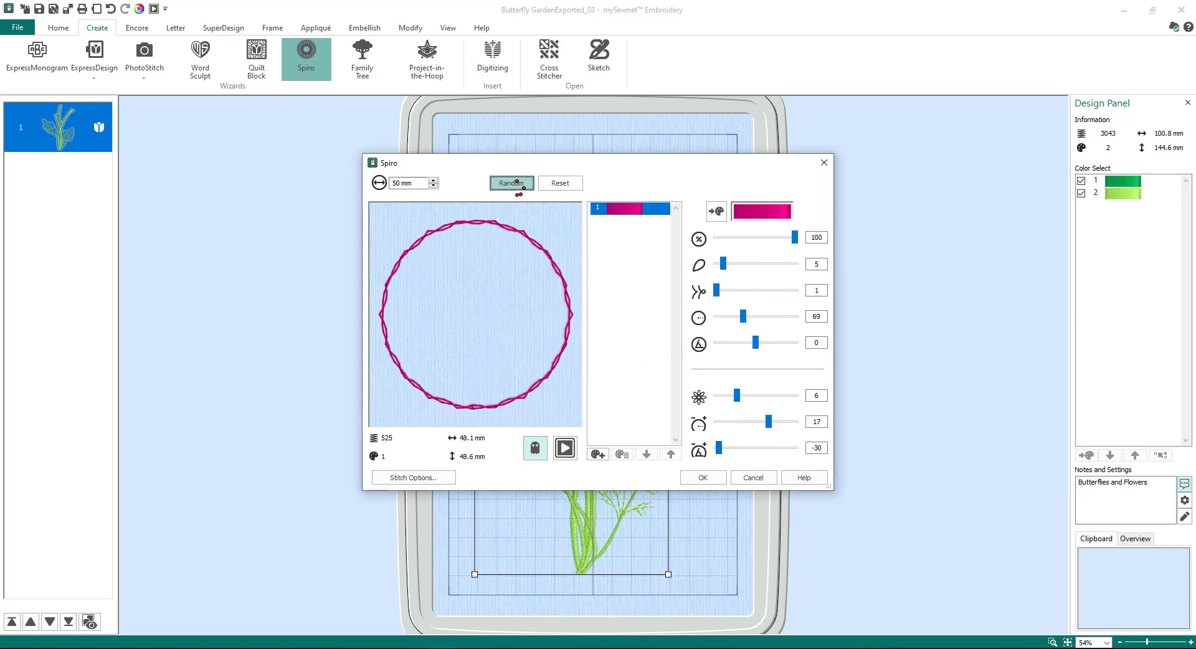
left_click(515, 186)
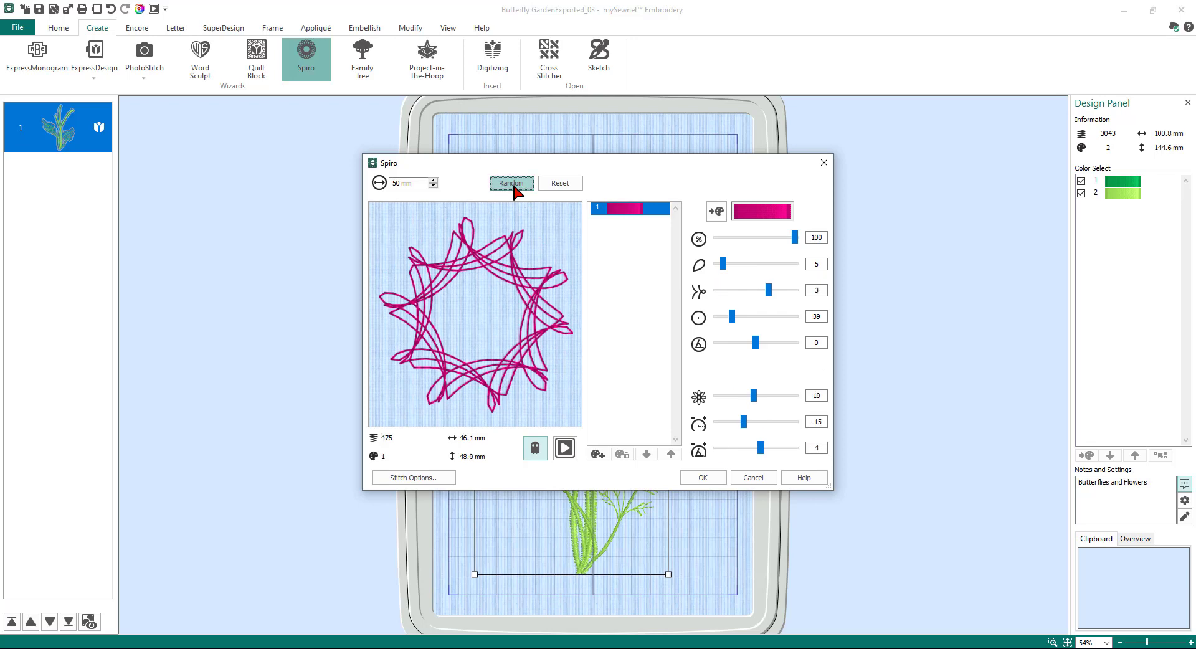
left_click(511, 183)
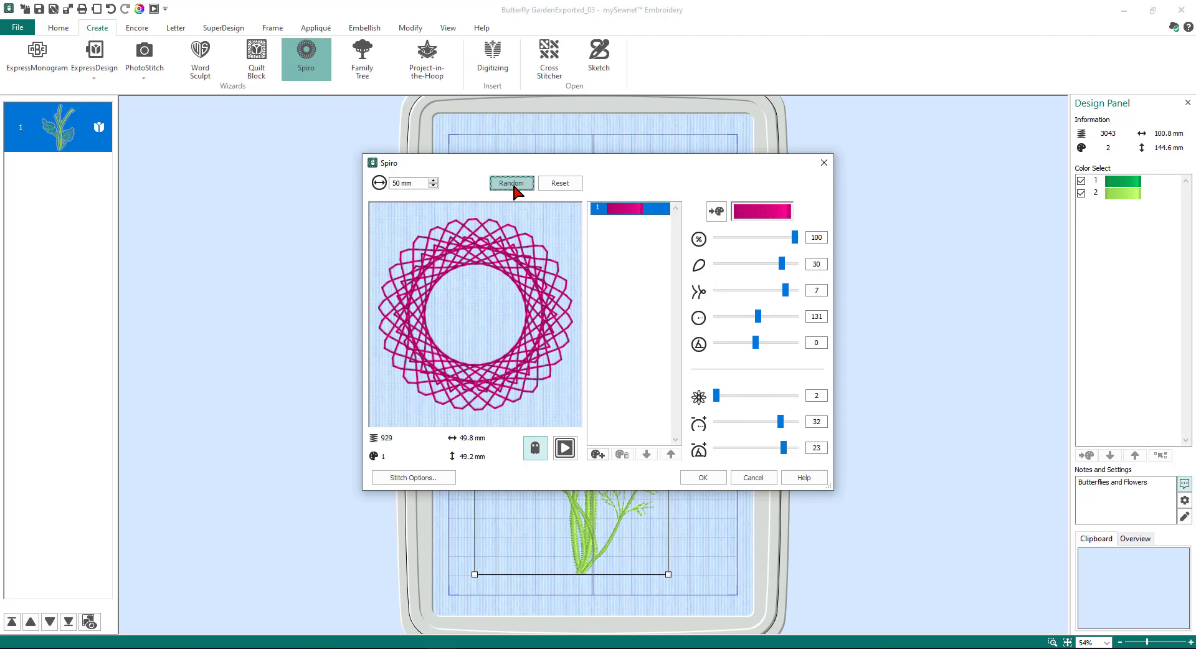
left_click(515, 185)
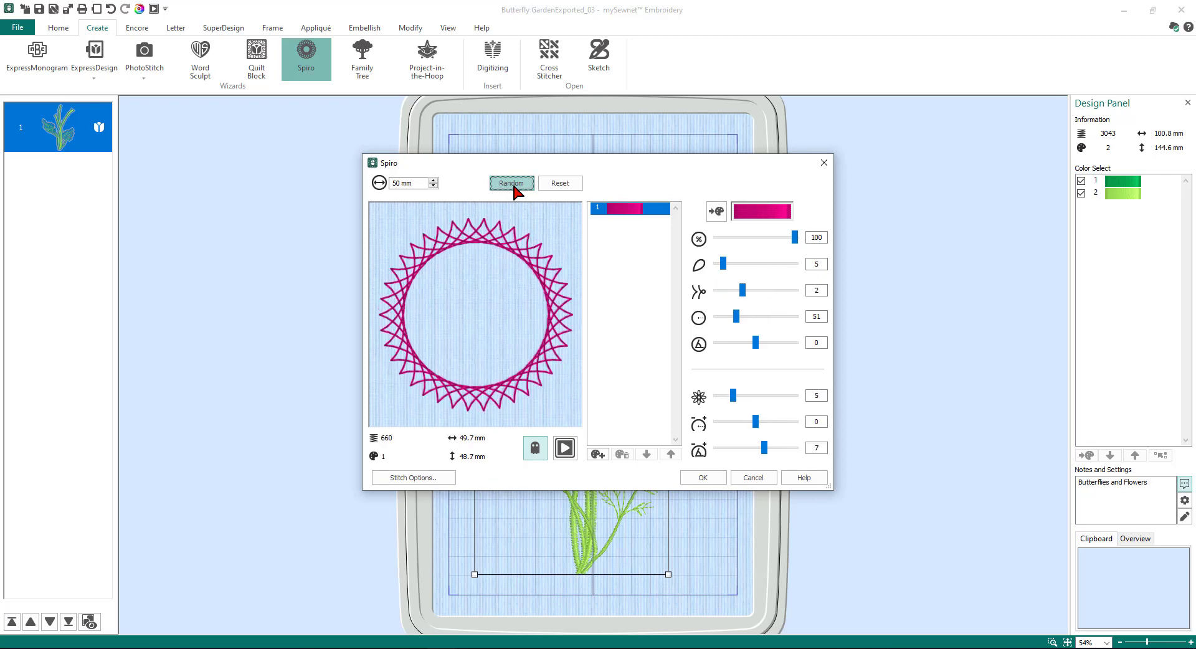
left_click(511, 183)
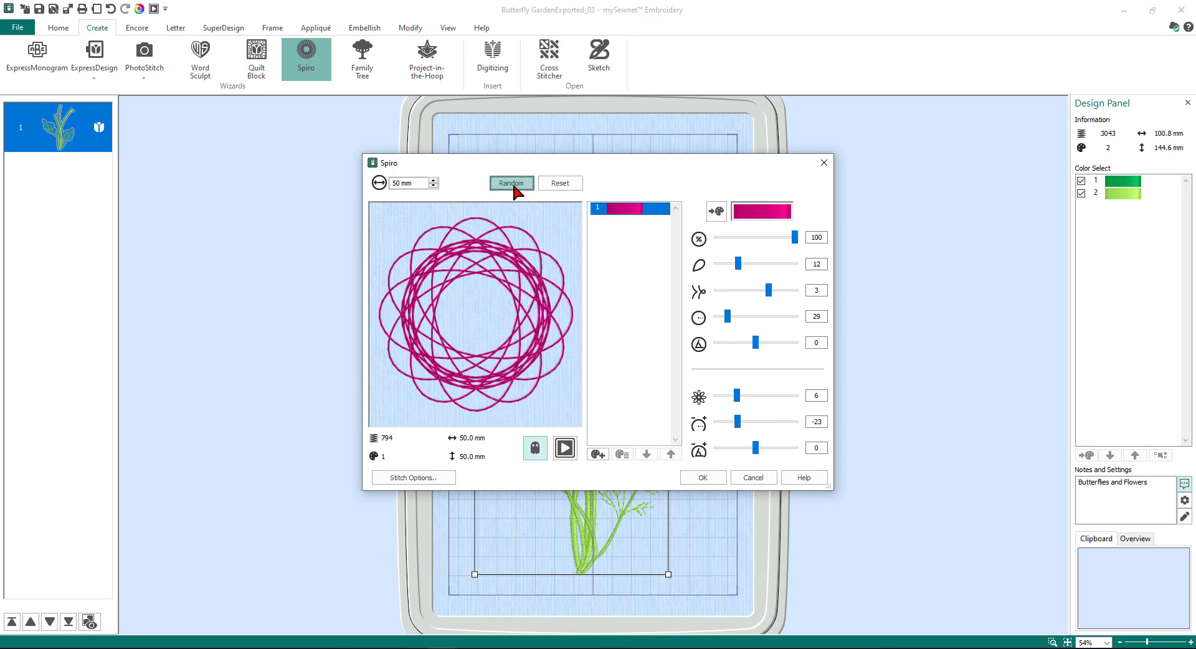
left_click(514, 185)
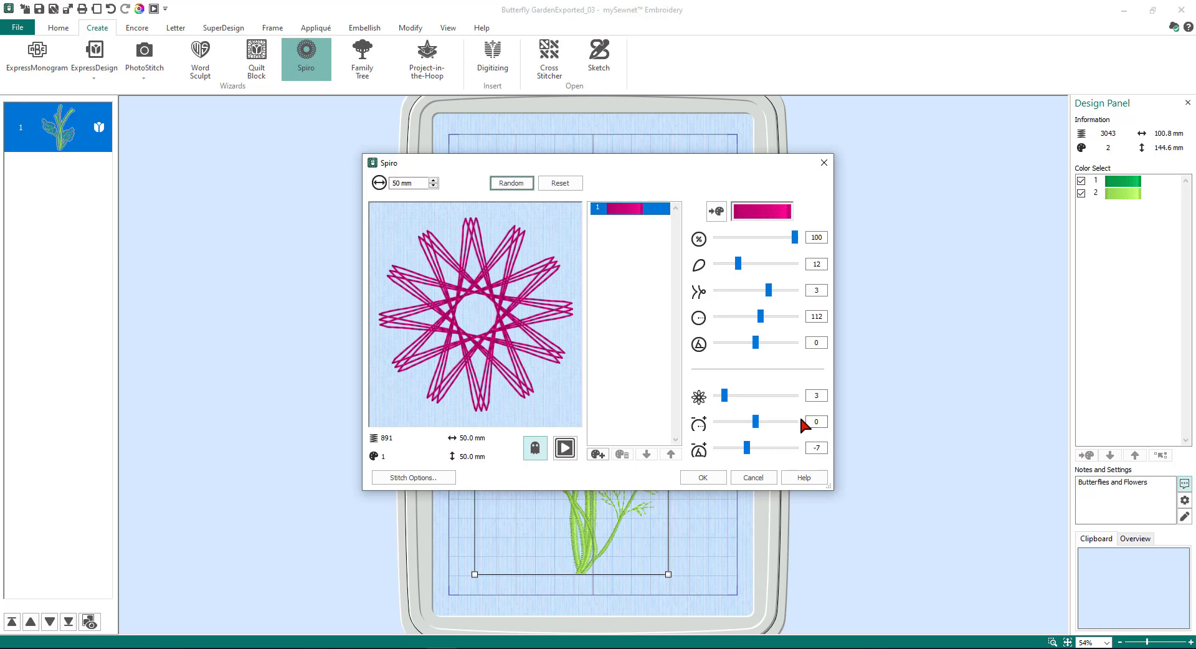
Step: Reset the Spiro pattern to its default shape and set its size to 50 mm
left_click(562, 184)
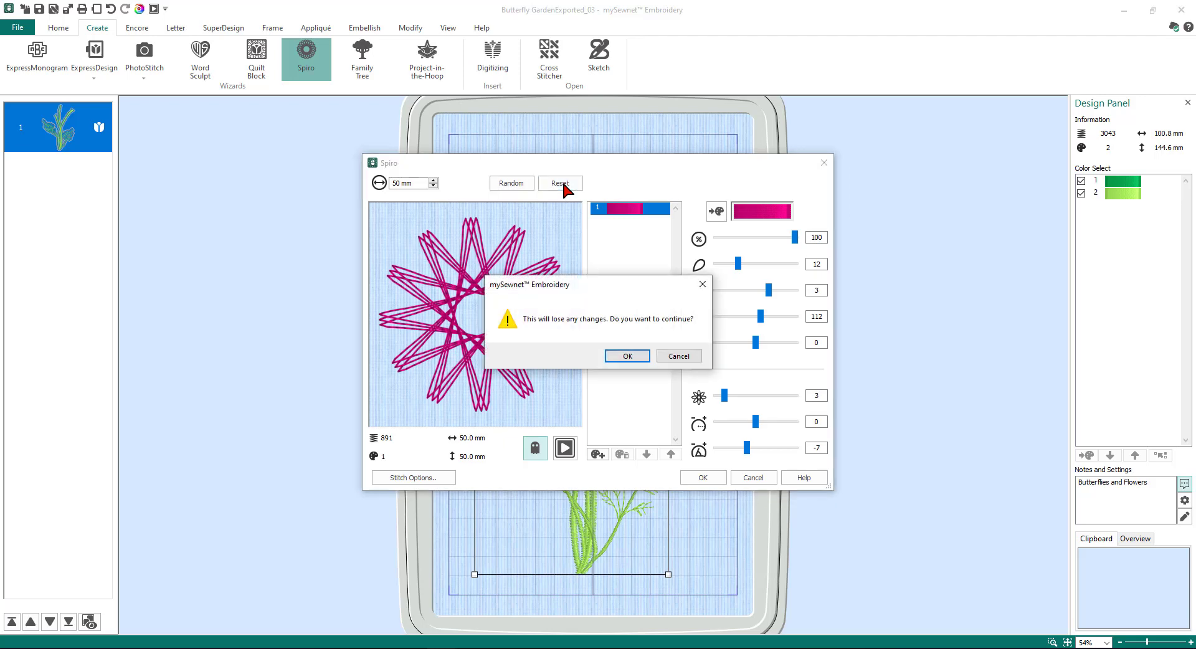
left_click(633, 356)
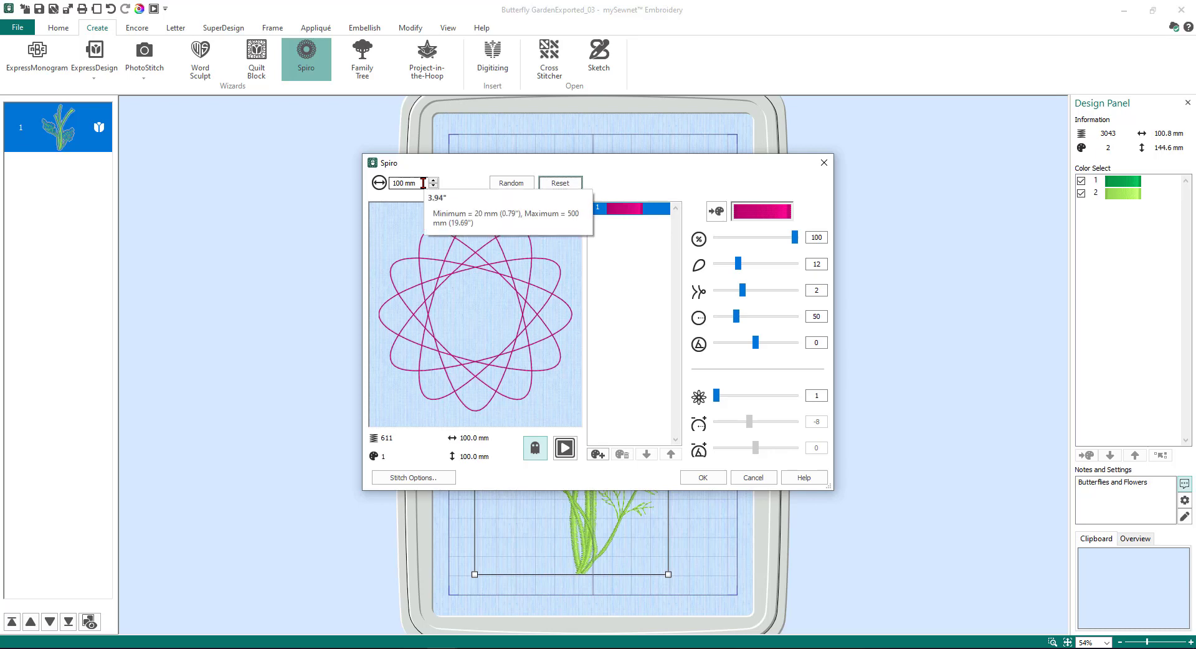
left_click_drag(419, 183, 381, 190)
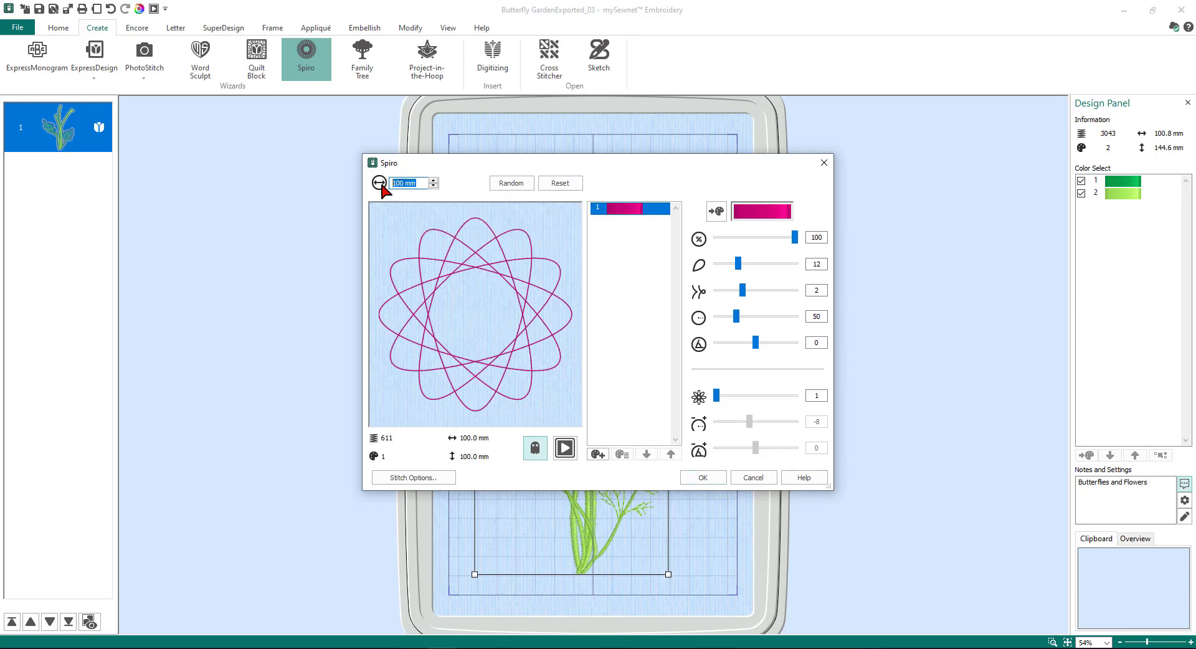
type("50")
key("Tab")
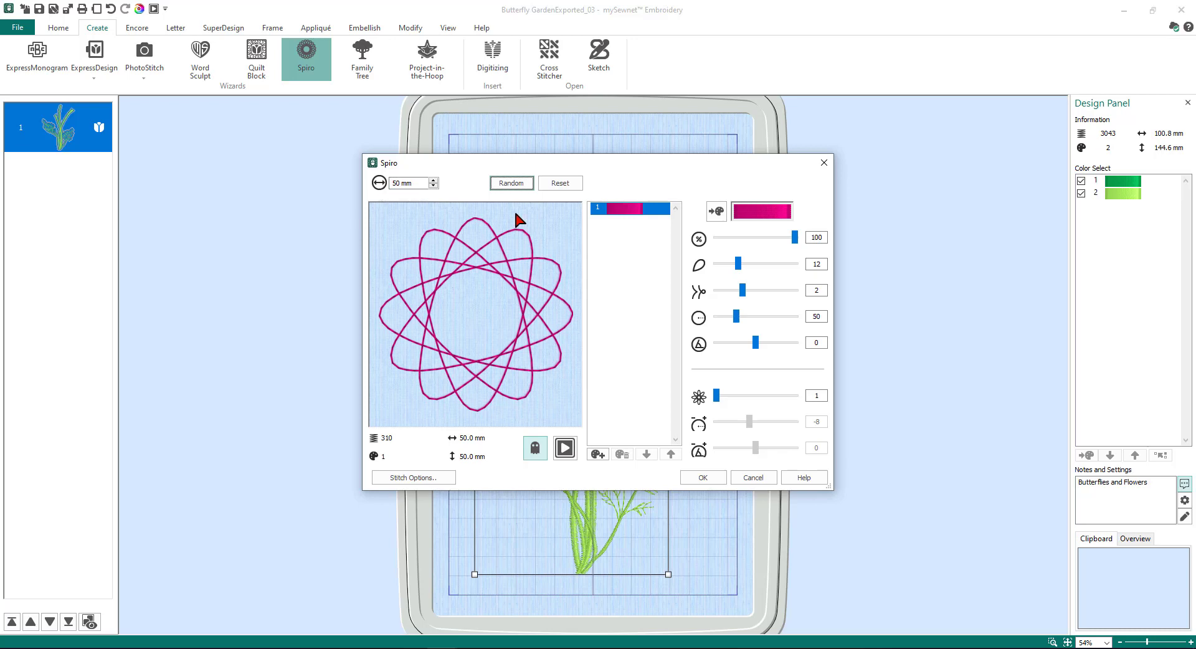
Step: Shape the Spiro flower with 14 petals, a petal crossing value of 3 and an inner circle value of 162
left_click(825, 238)
left_click(823, 264)
left_click_drag(739, 264, 744, 267)
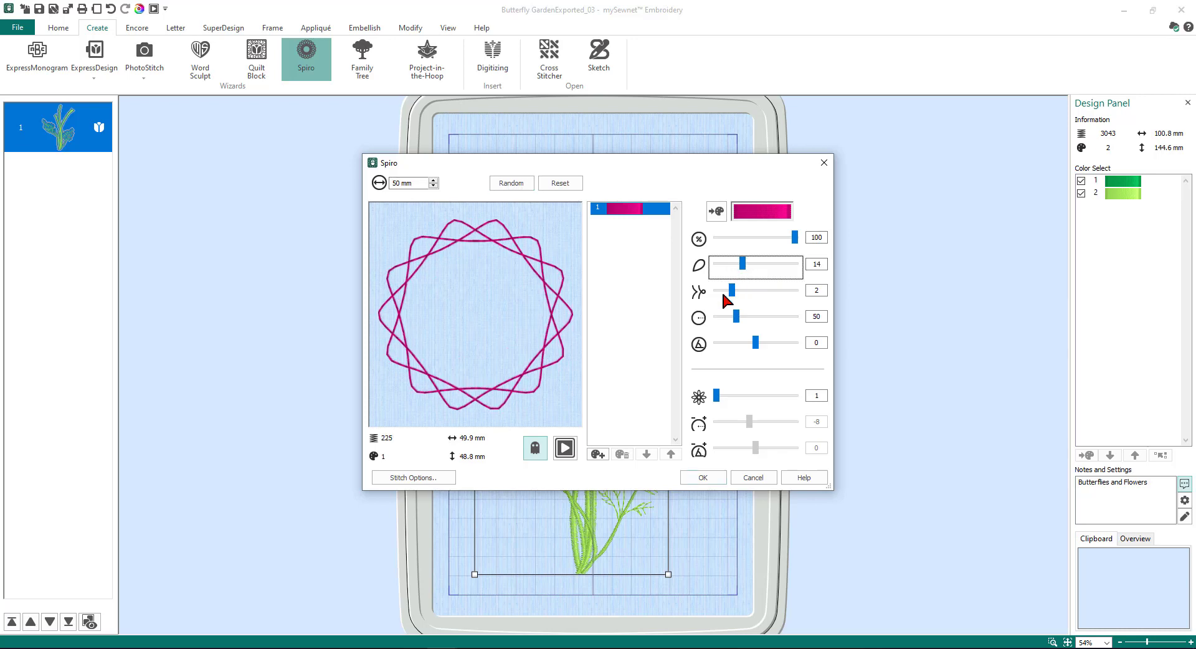
left_click(731, 293)
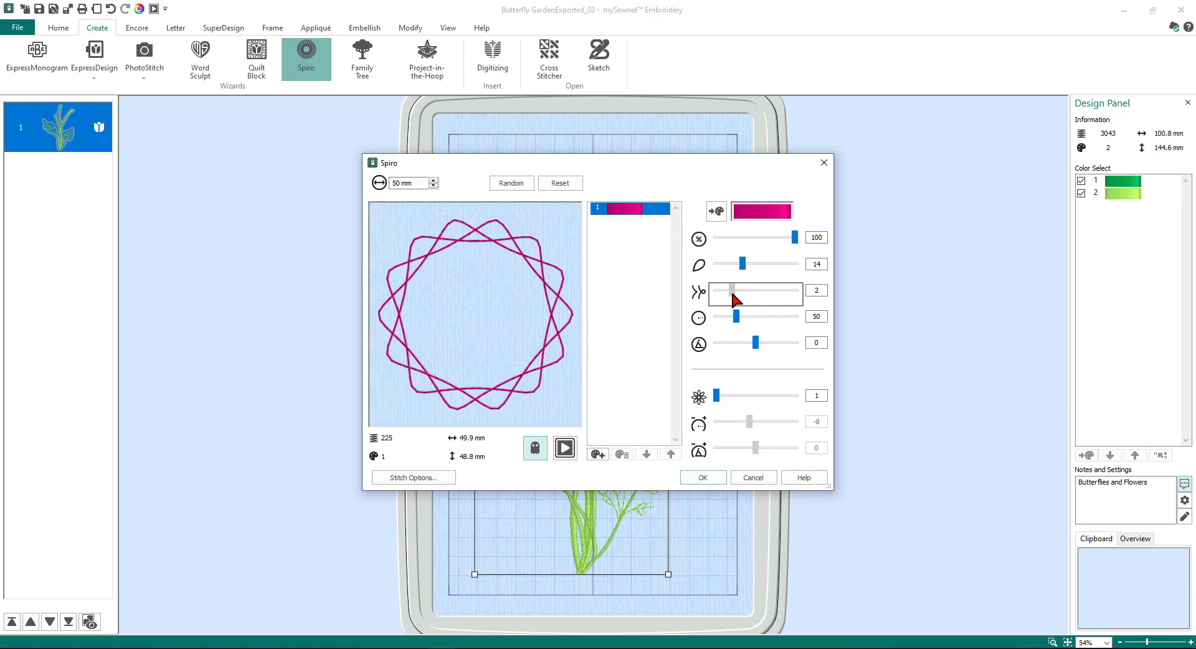
left_click_drag(732, 295, 780, 321)
left_click(736, 317)
left_click_drag(782, 326, 782, 326)
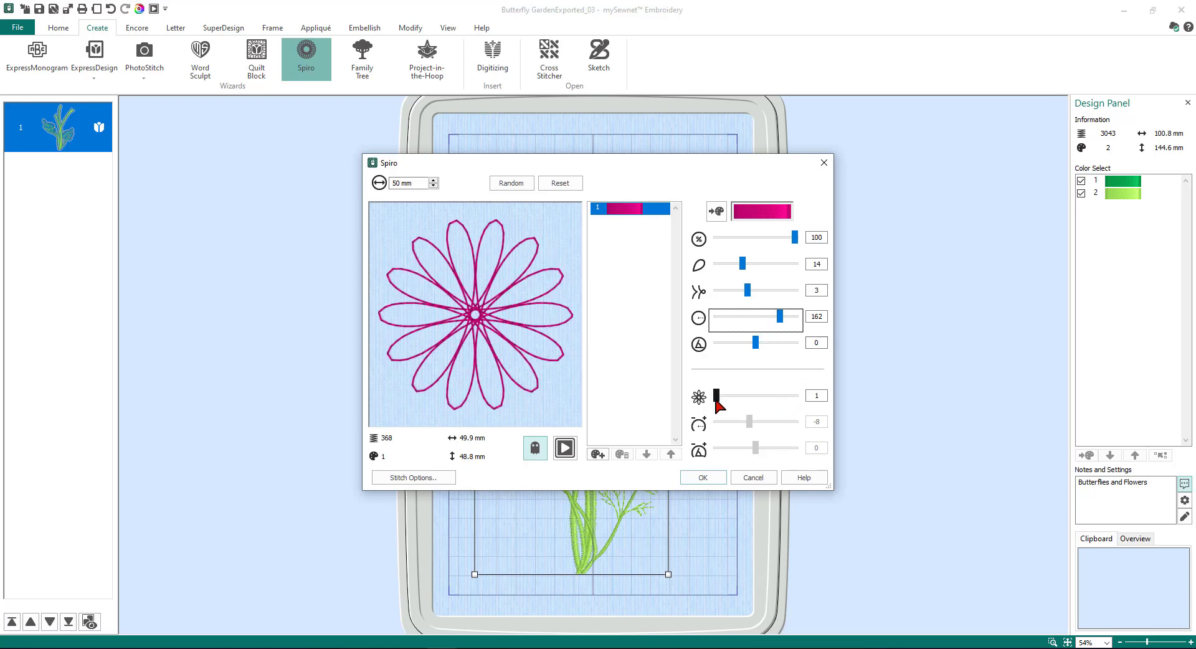
Step: Repeat the flower outline 2 times with a radius change of 0 and an angle change of -30
left_click_drag(715, 399, 721, 397)
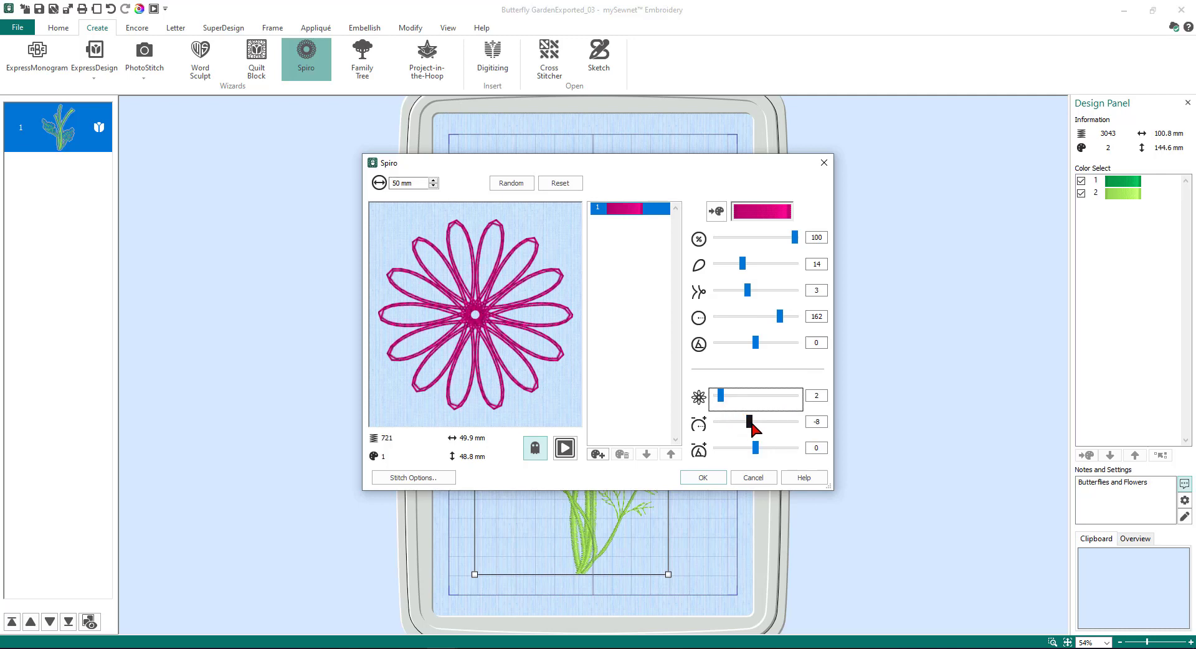
left_click_drag(752, 424, 754, 424)
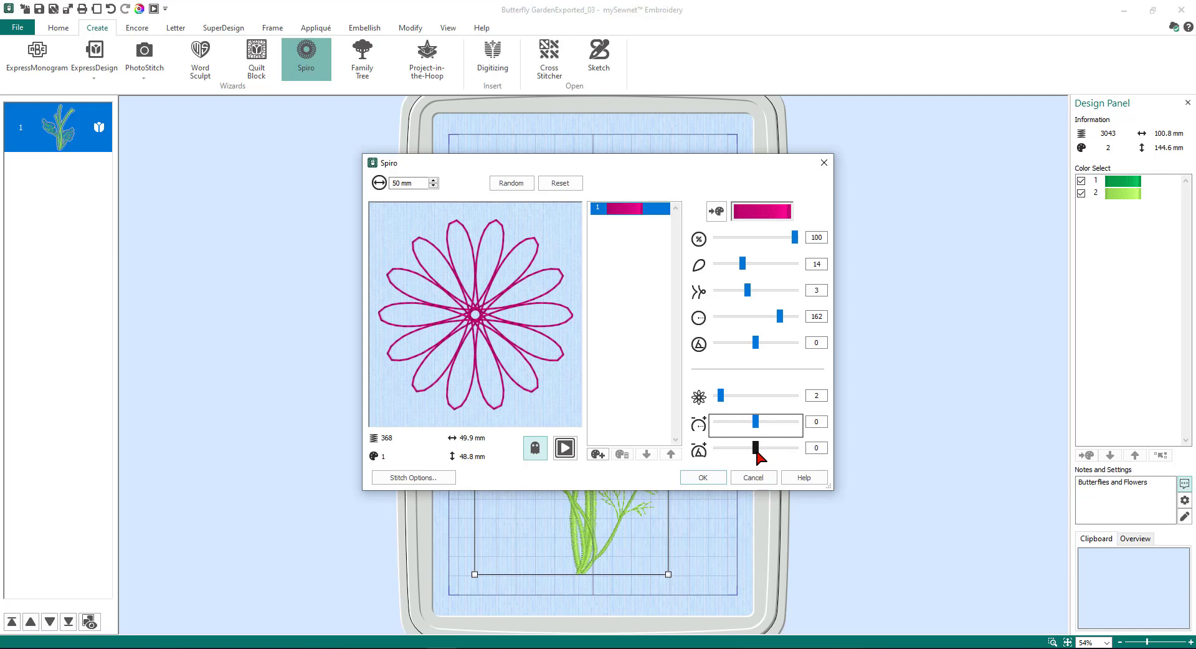
left_click_drag(754, 454, 710, 479)
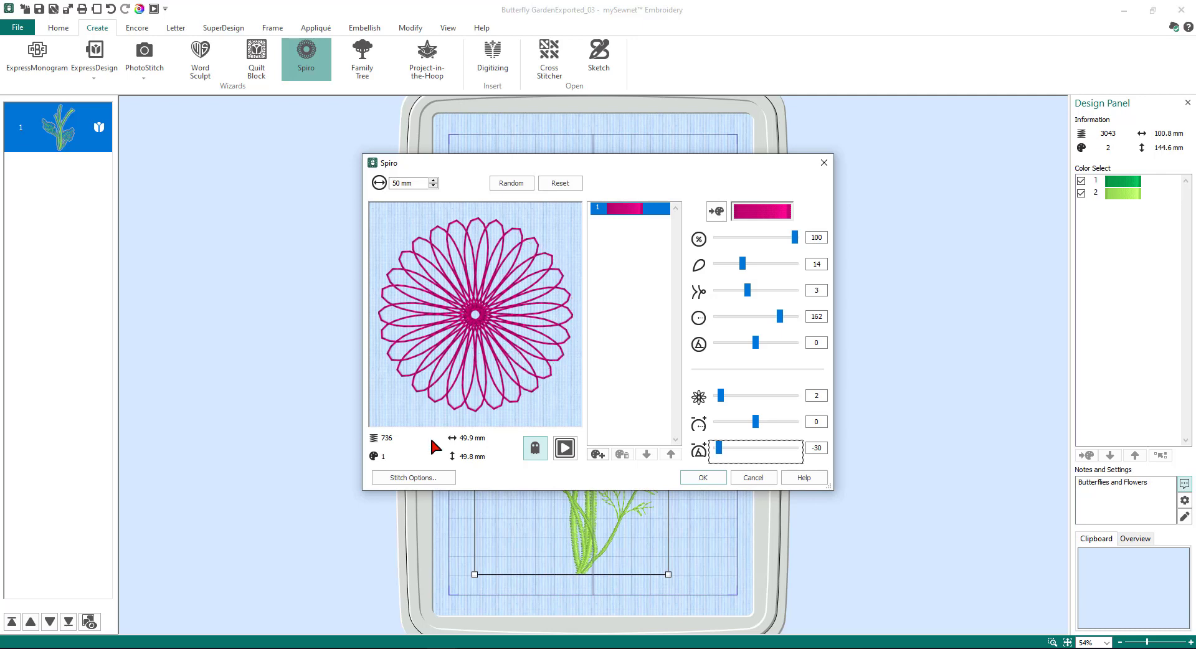
Step: Set the Spiro flower's running stitch length to 1.5 mm
left_click(407, 478)
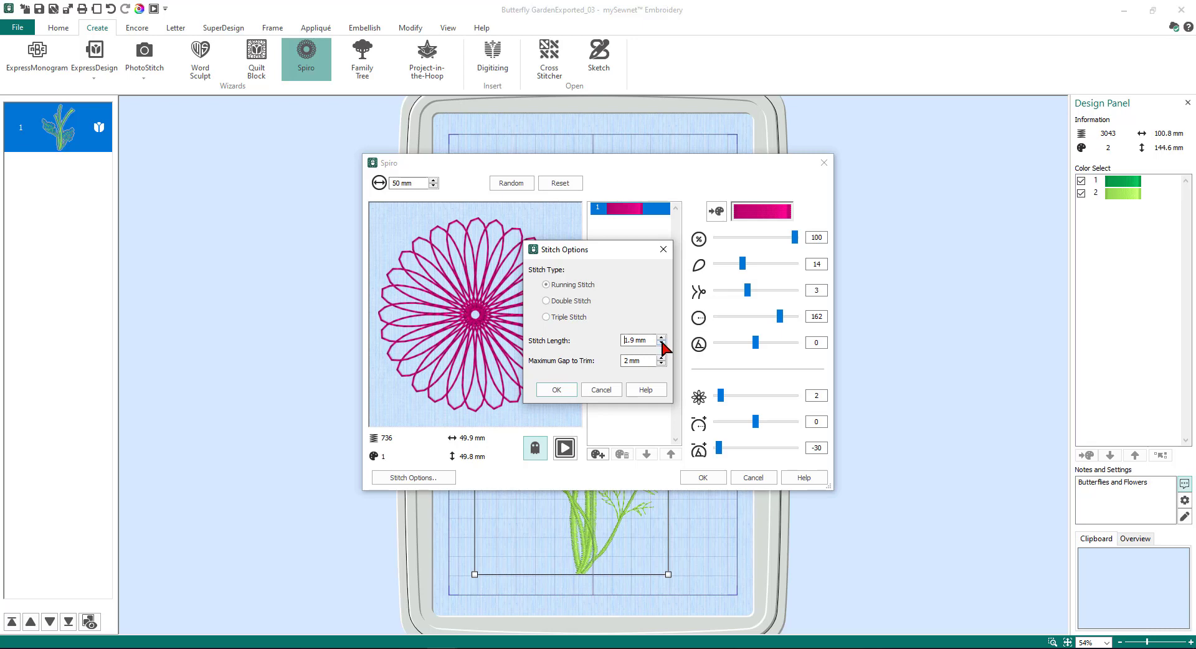
left_click(662, 342)
left_click(661, 343)
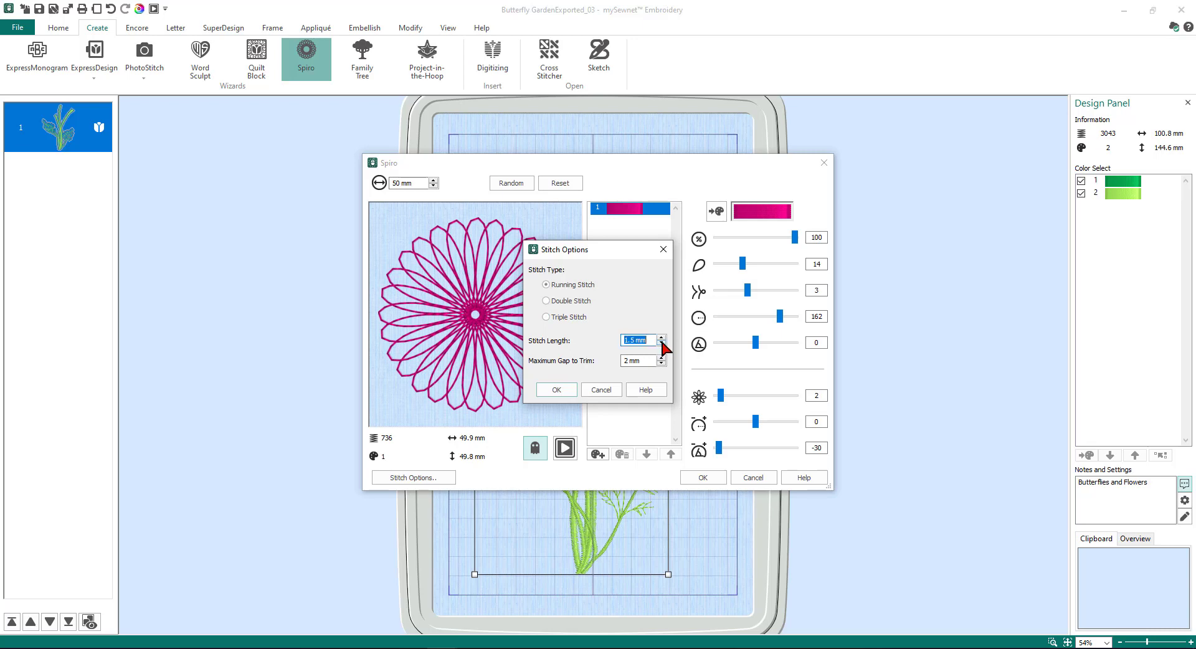
left_click(557, 391)
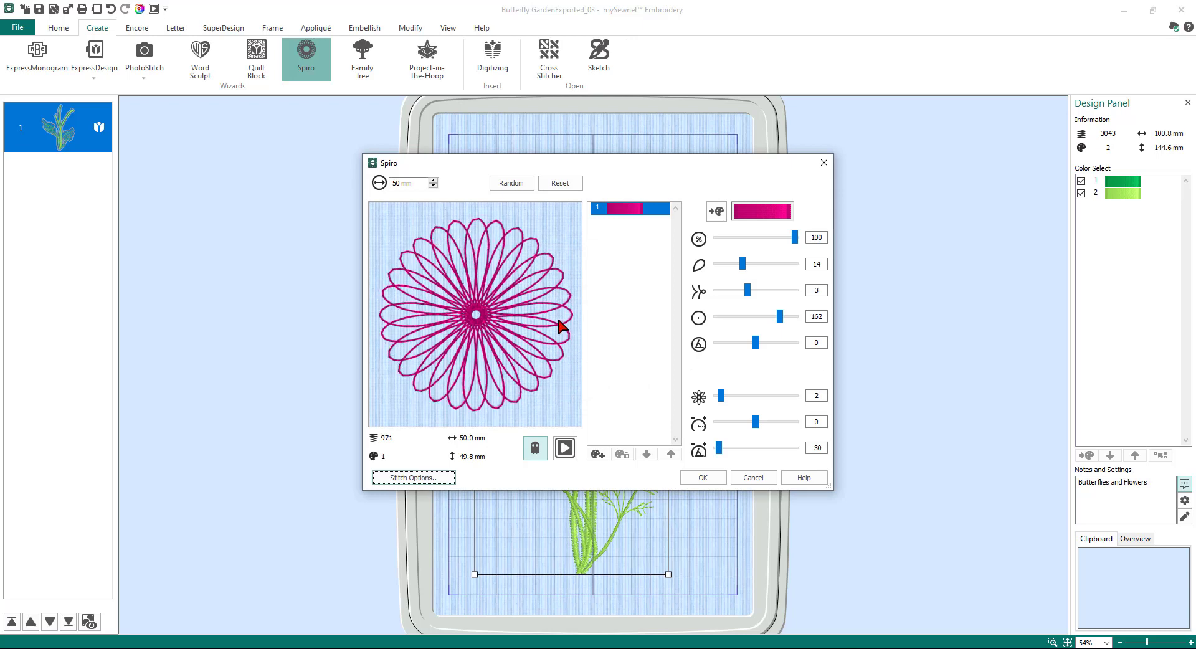
Step: Insert the finished Spiro flower into the hoop and move it onto the tip of the right-hand stem
left_click(707, 480)
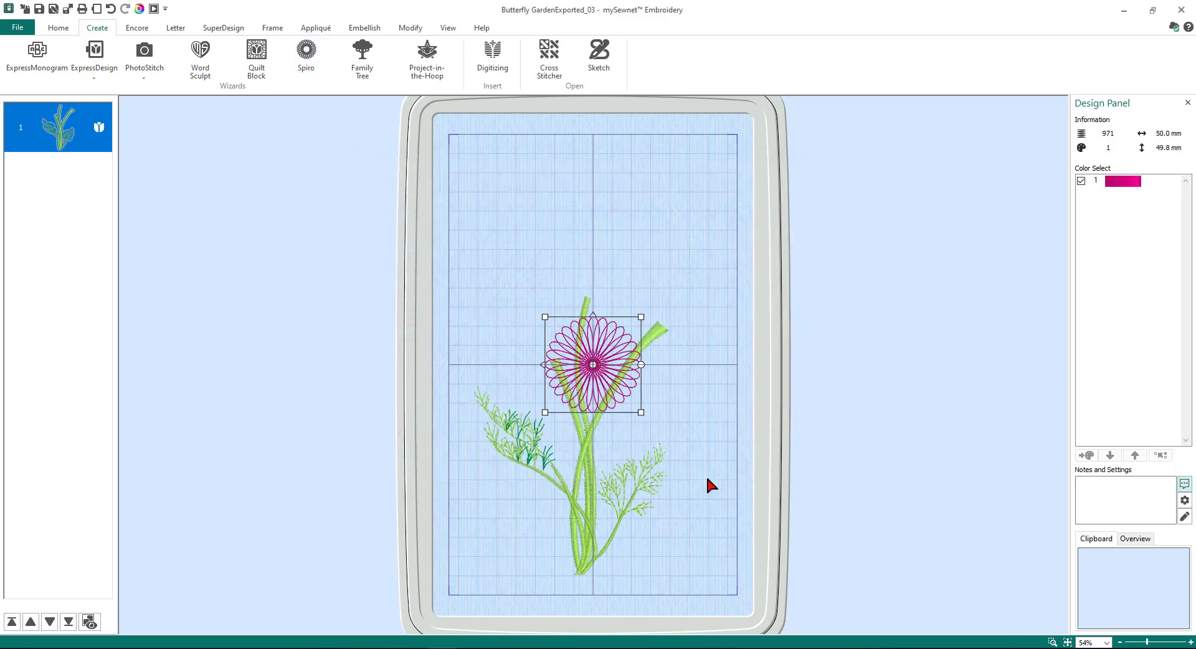
left_click_drag(593, 398, 663, 351)
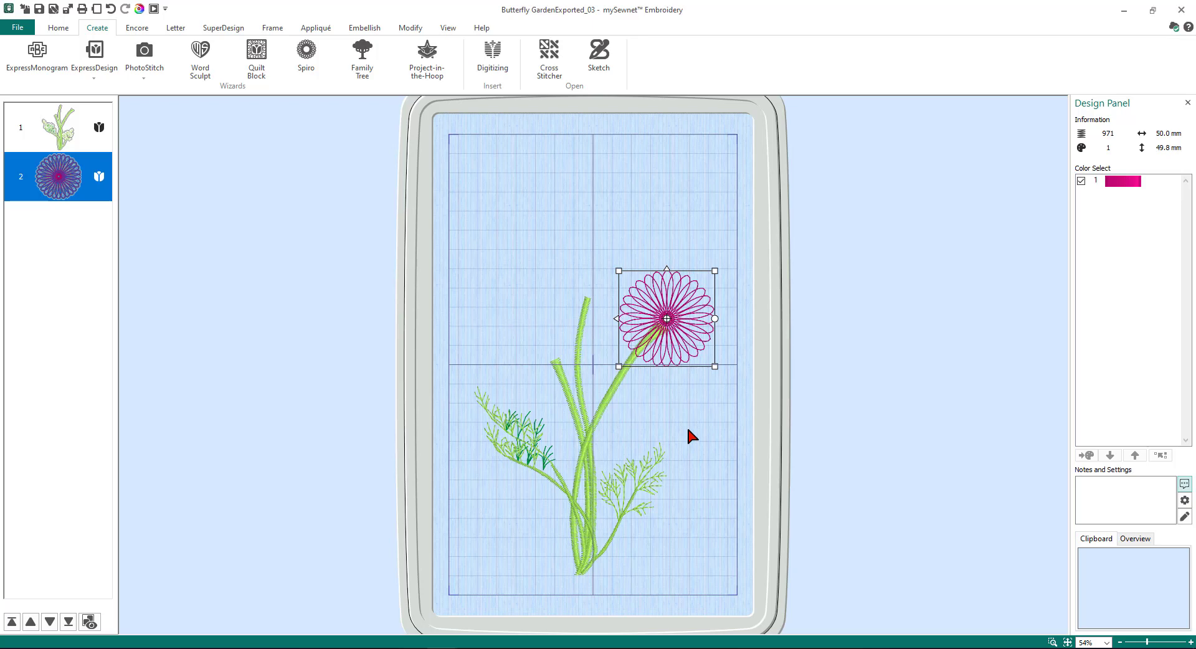
Step: Start a second Spiro flower and set its size to 60 mm
left_click(308, 59)
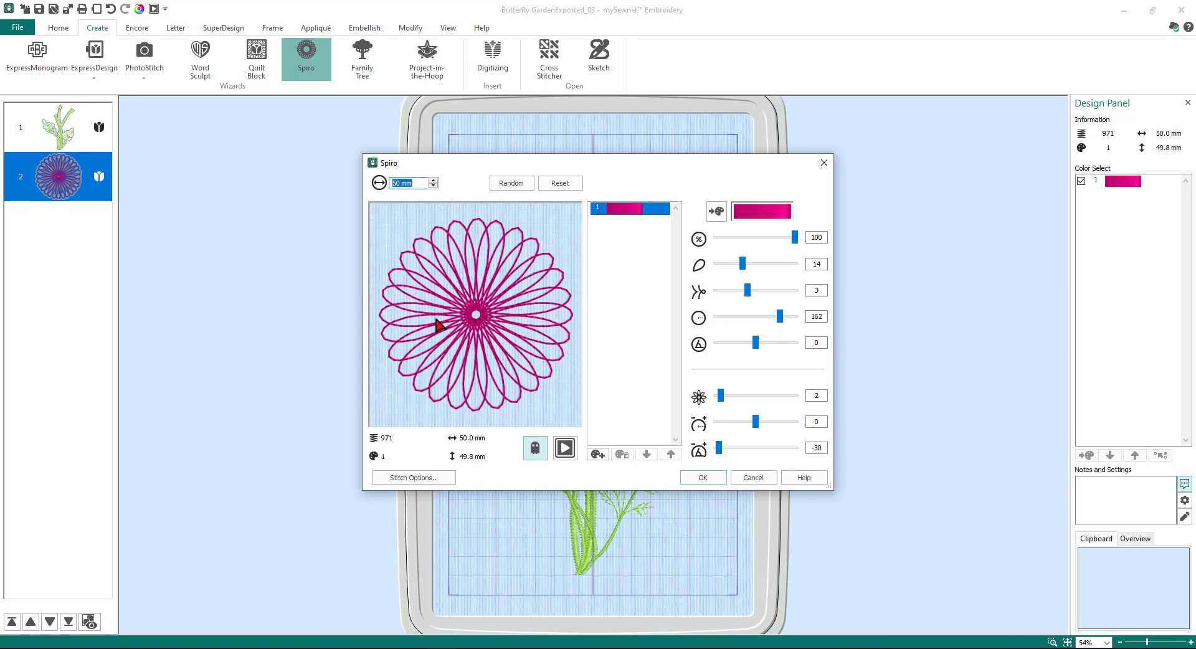
type("60")
key("Tab")
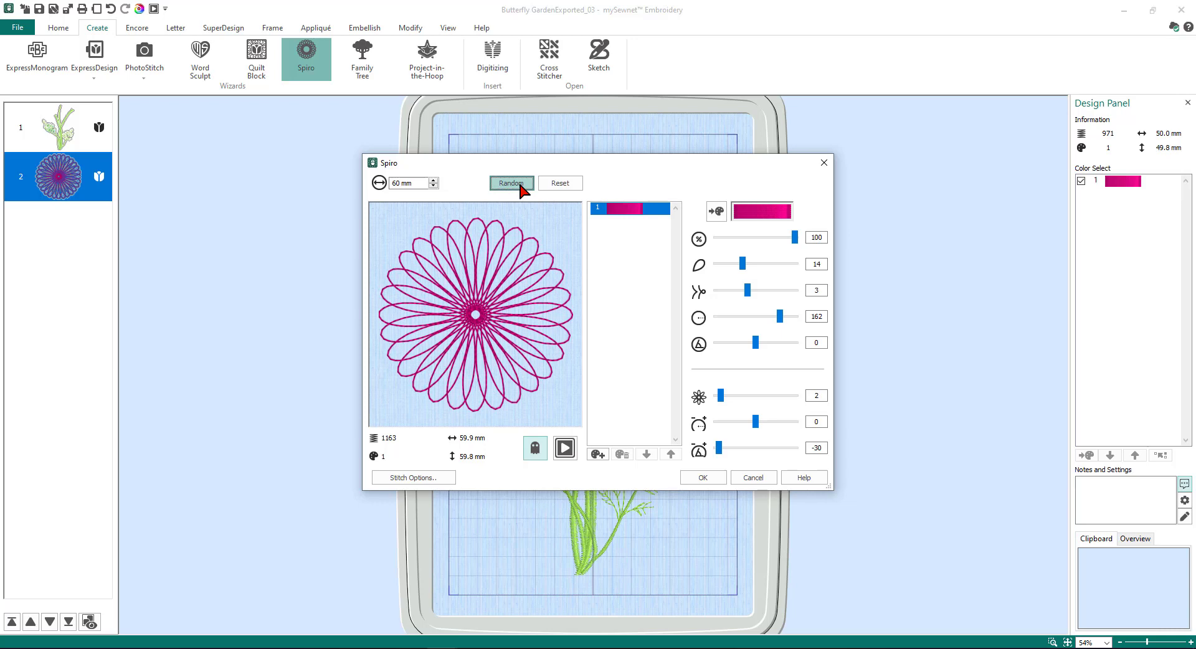
Step: Give the second Spiro flower 12 petals and an inner circle value of 91
left_click(820, 264)
left_click_drag(742, 267, 738, 274)
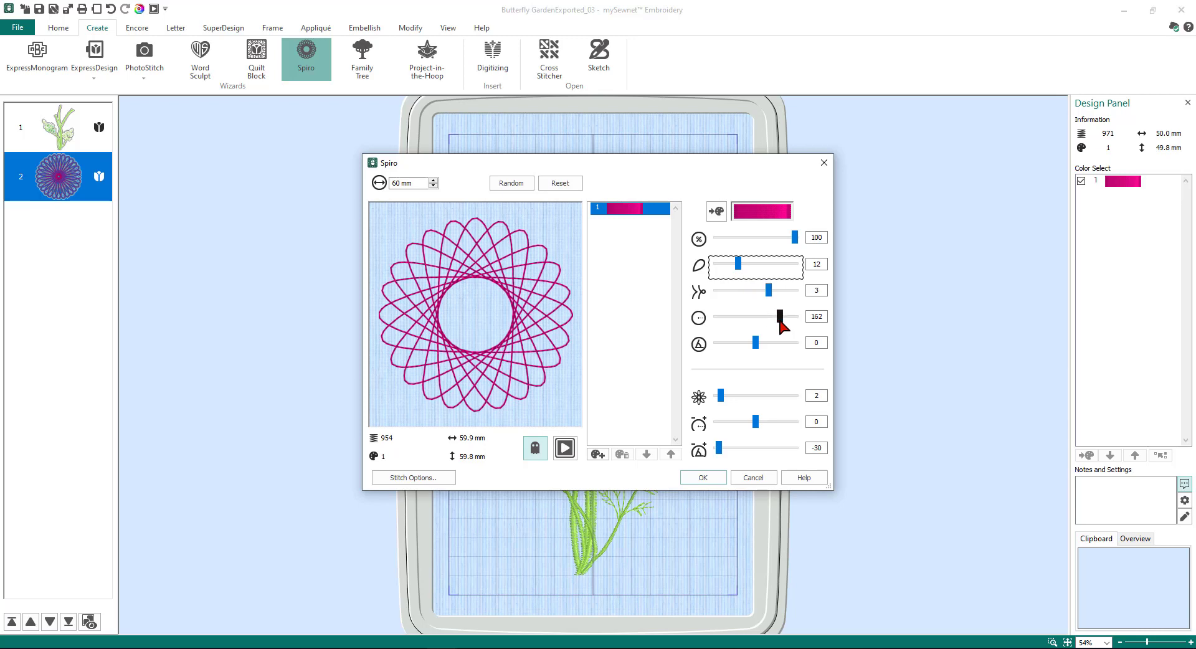
left_click_drag(778, 317, 753, 334)
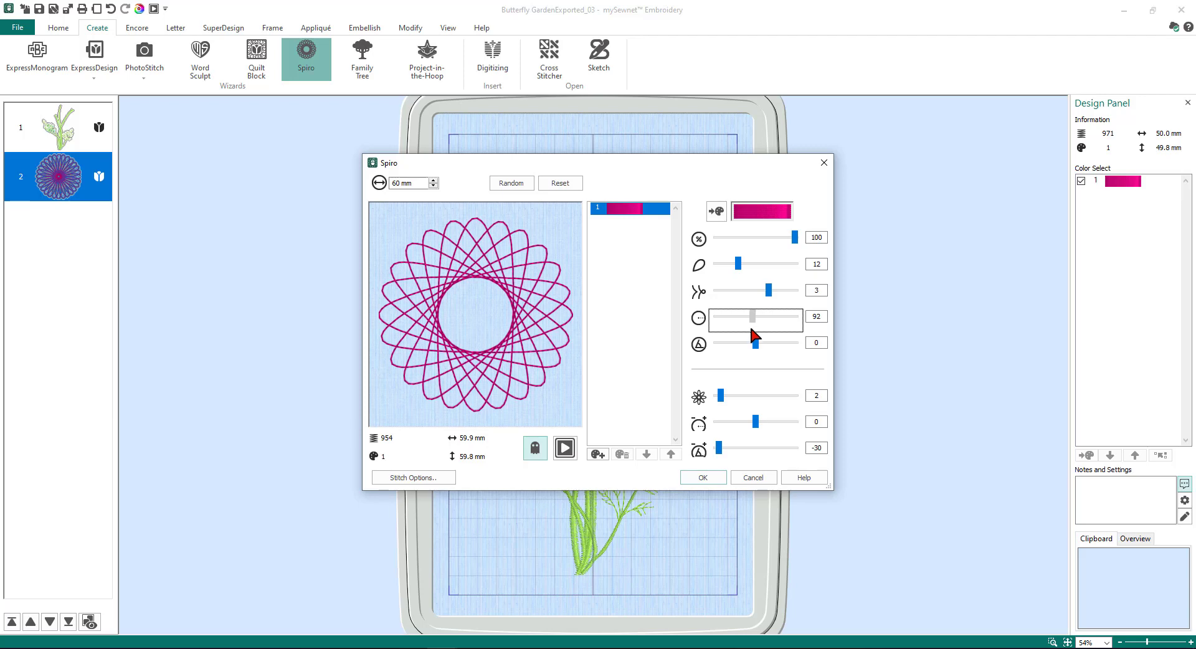
mouse_move(752, 332)
left_mouse_down()
mouse_move(816, 316)
mouse_move(752, 328)
left_mouse_up()
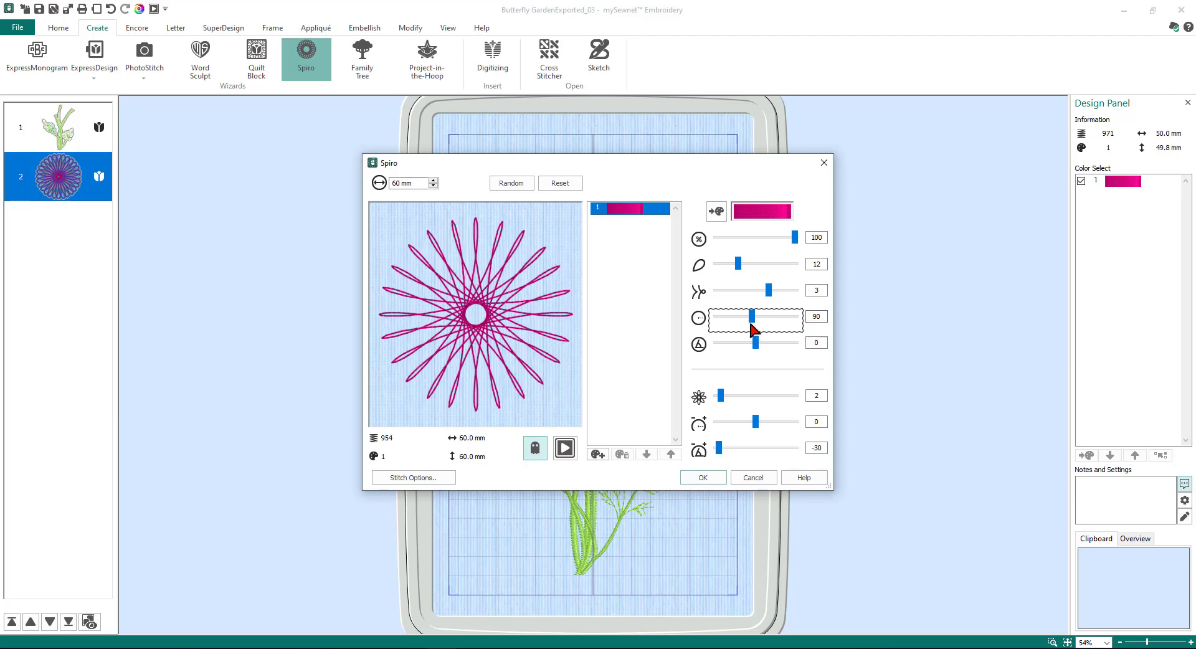
left_click(821, 317)
double_click(821, 317)
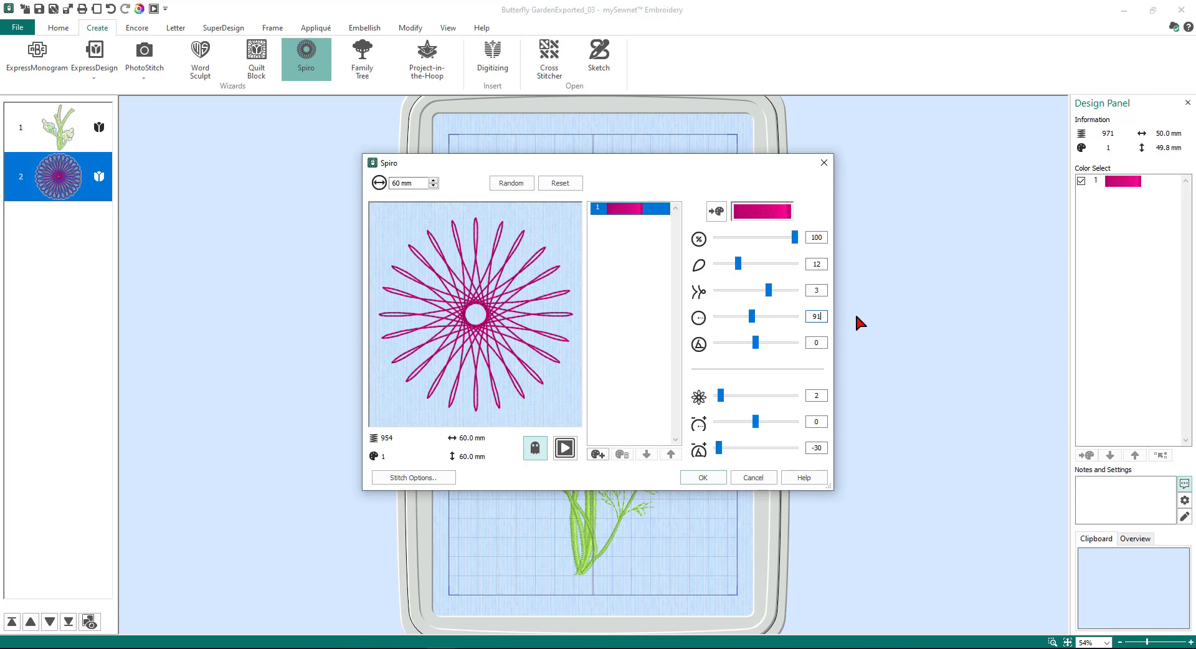
type("91")
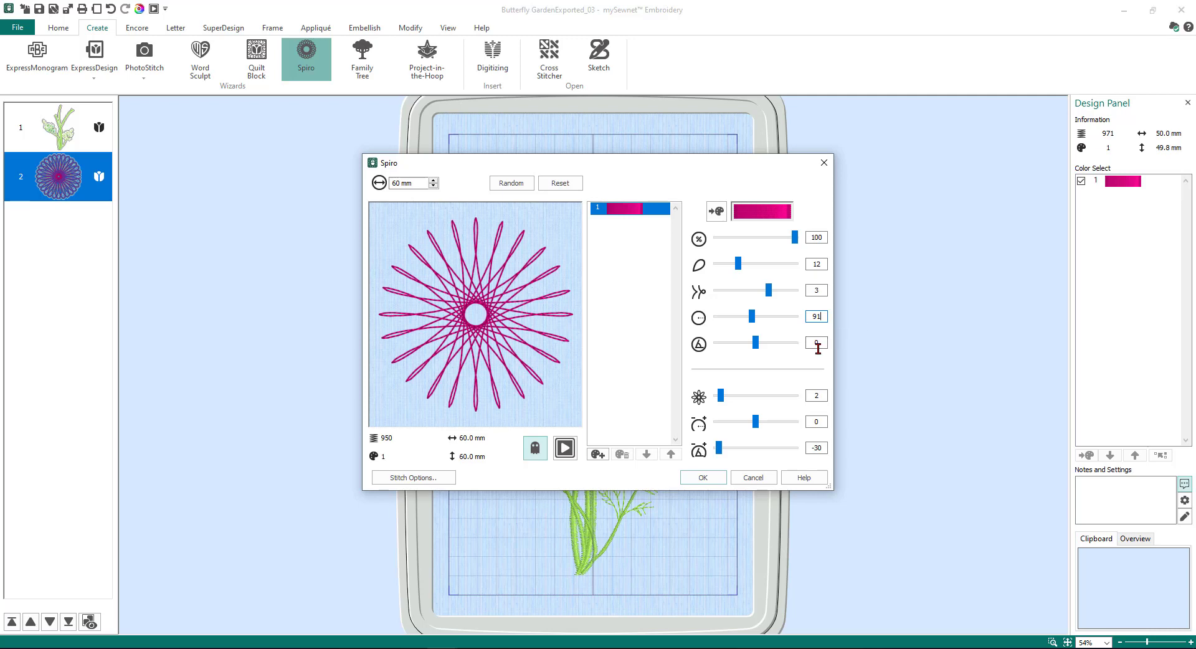
Step: Repeat the second flower's outline 3 times with a radius change of 13 and an angle change of -17
left_click(721, 397)
left_click_drag(722, 397, 725, 399)
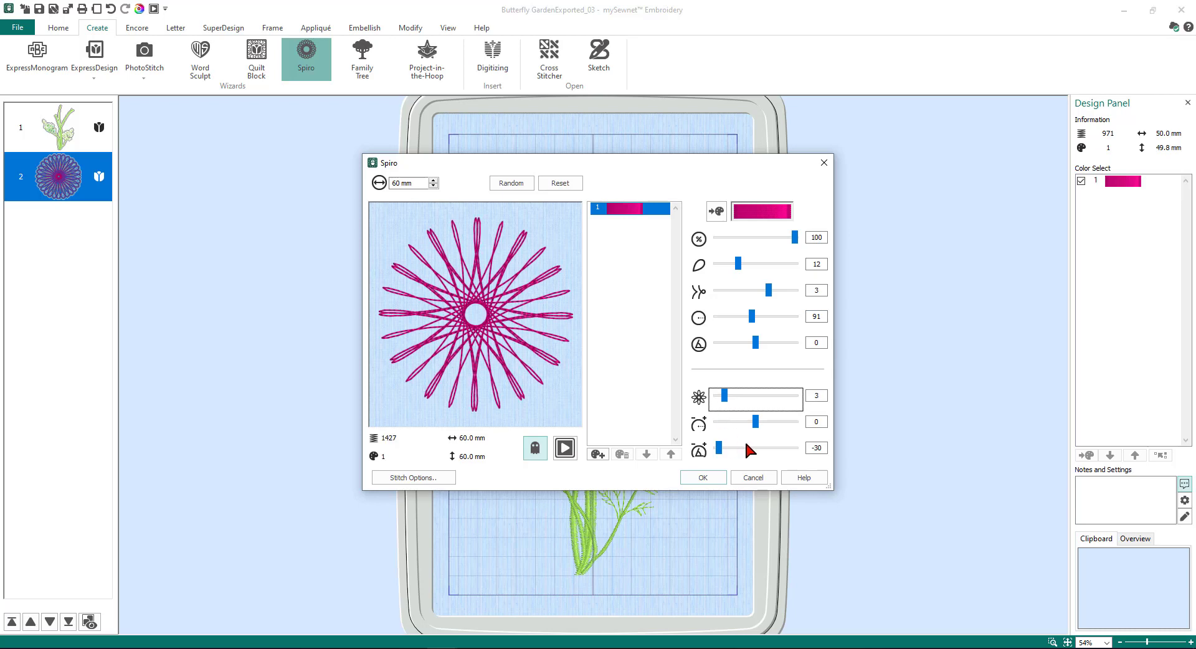
left_click(756, 425)
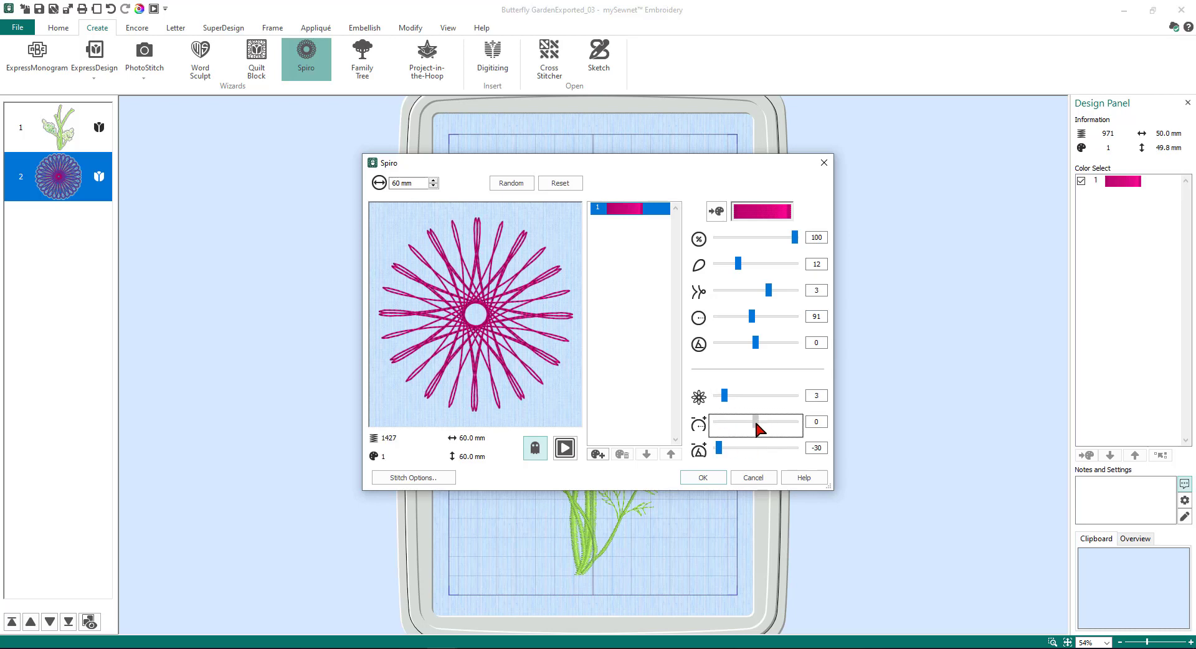
left_click_drag(758, 429, 735, 450)
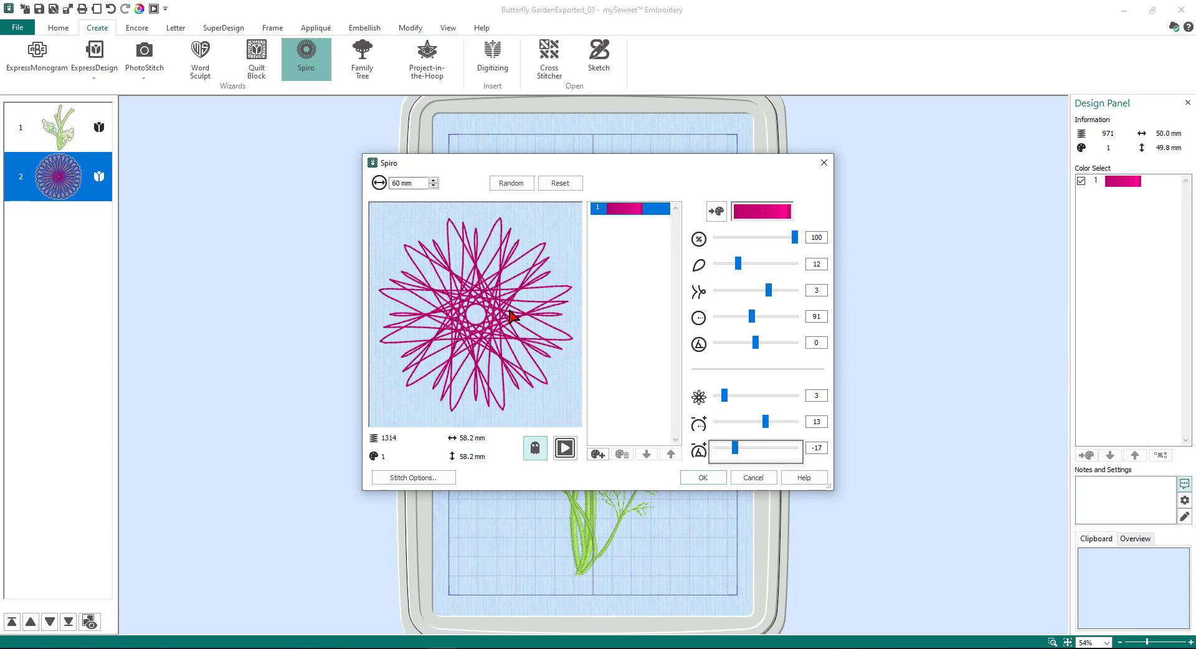
Step: Add a second color layer to the flower in thread 2501 Petal Pink and rotate it to an angle of -32
left_click(598, 457)
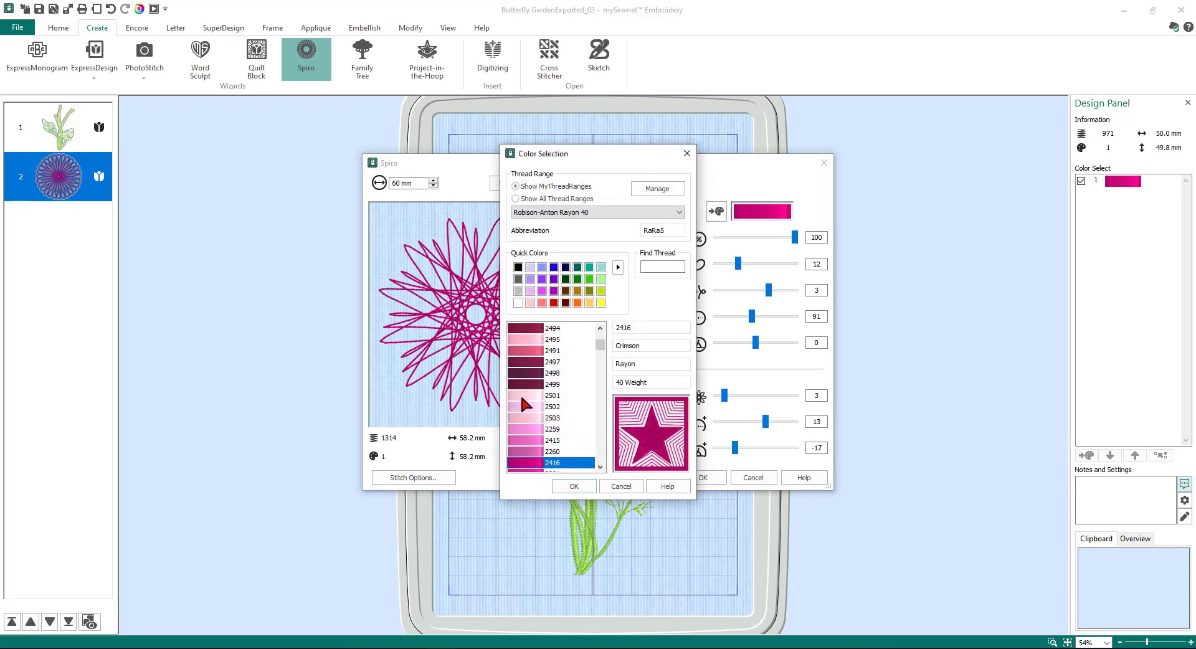
left_click(522, 397)
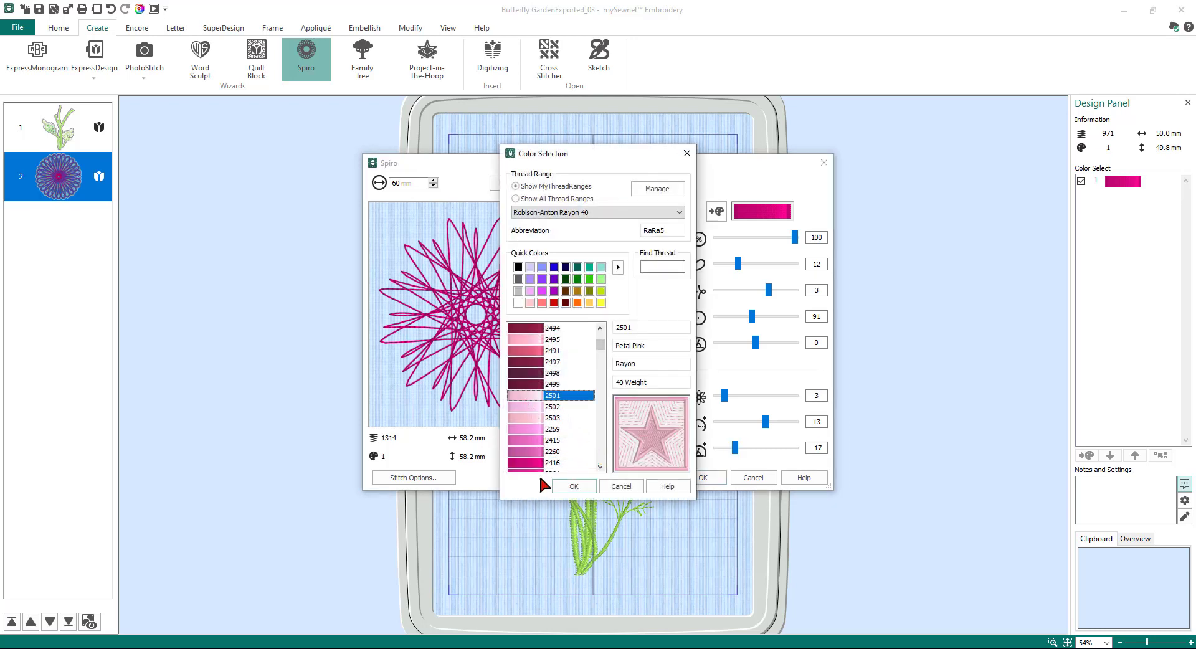
left_click(573, 486)
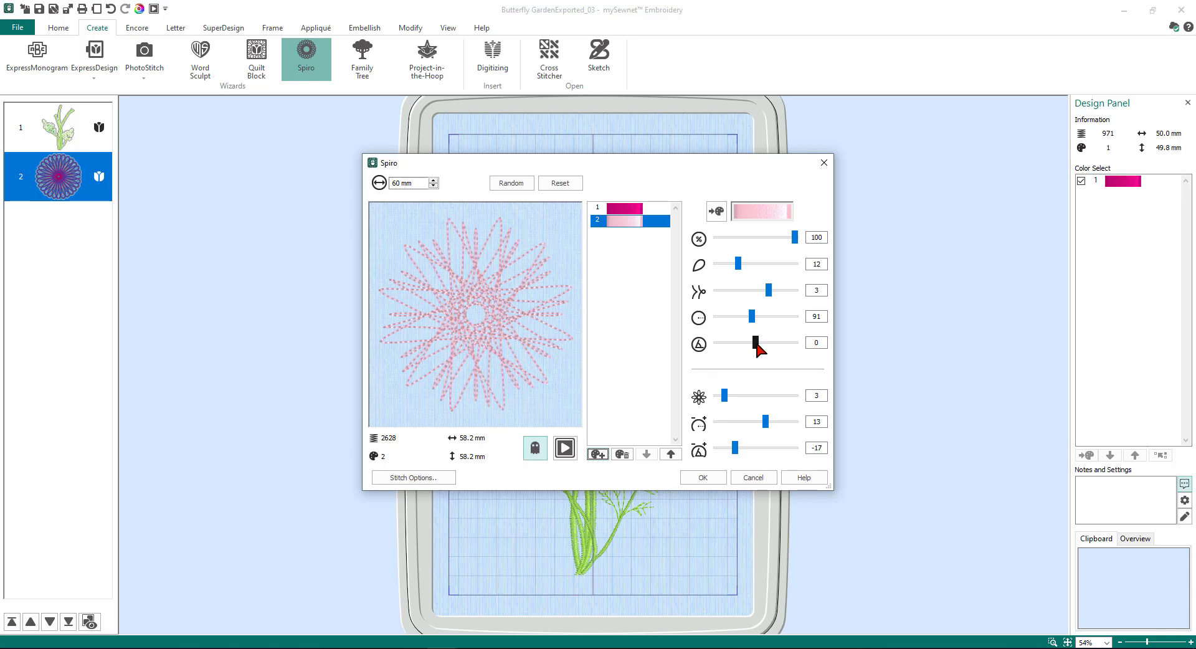
left_click_drag(757, 345, 717, 347)
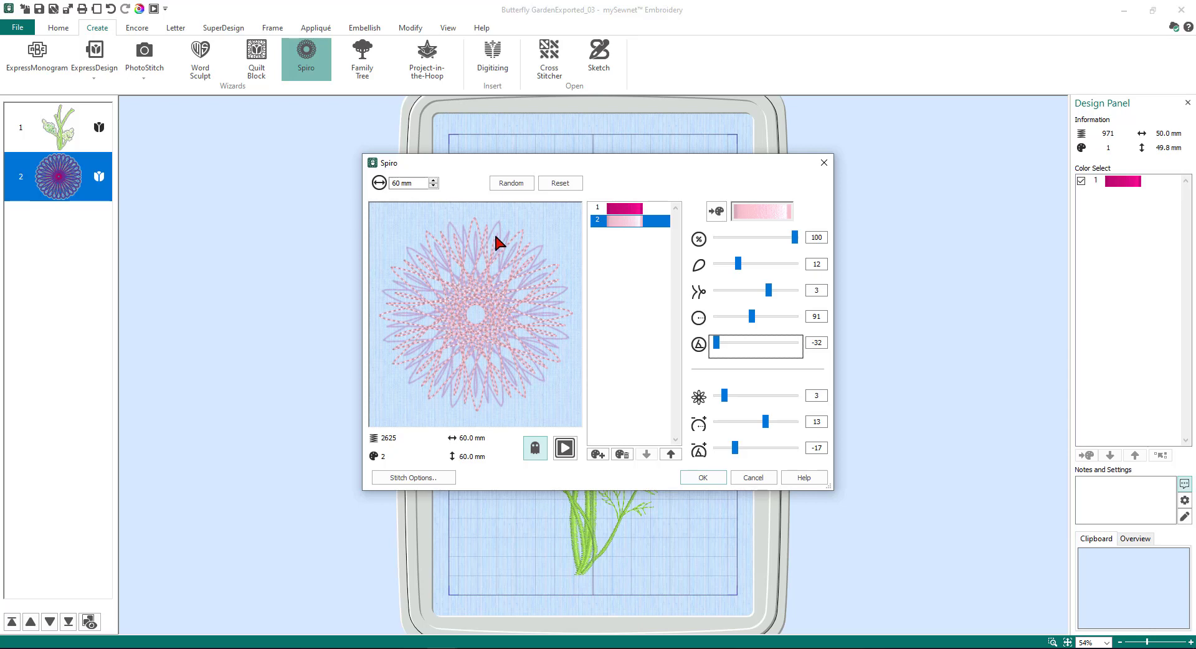
Step: Insert the second Spiro flower with a 1.5 mm running stitch and move it onto the tip of the left-hand stem
left_click(428, 482)
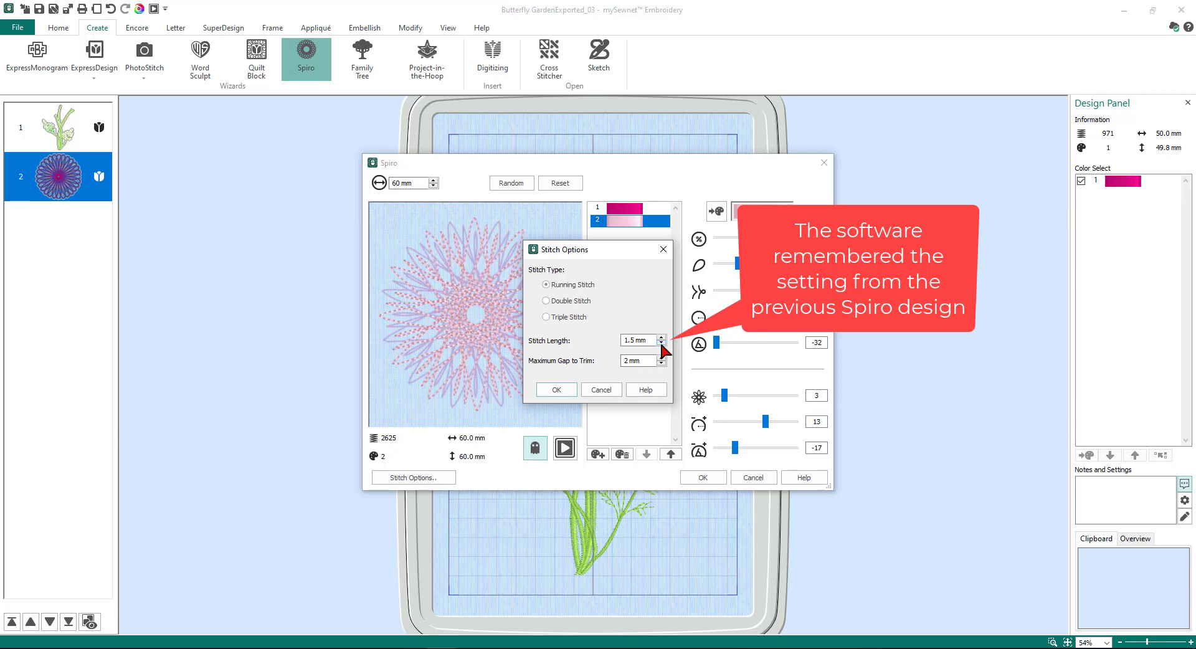
left_click(558, 391)
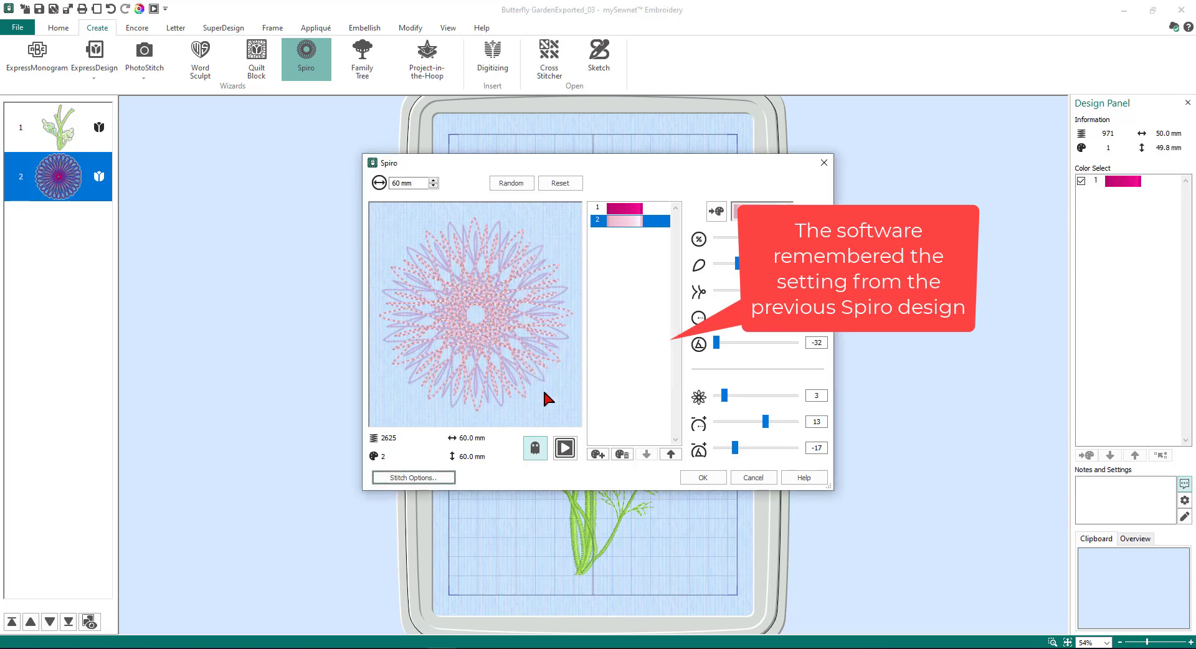
left_click(709, 478)
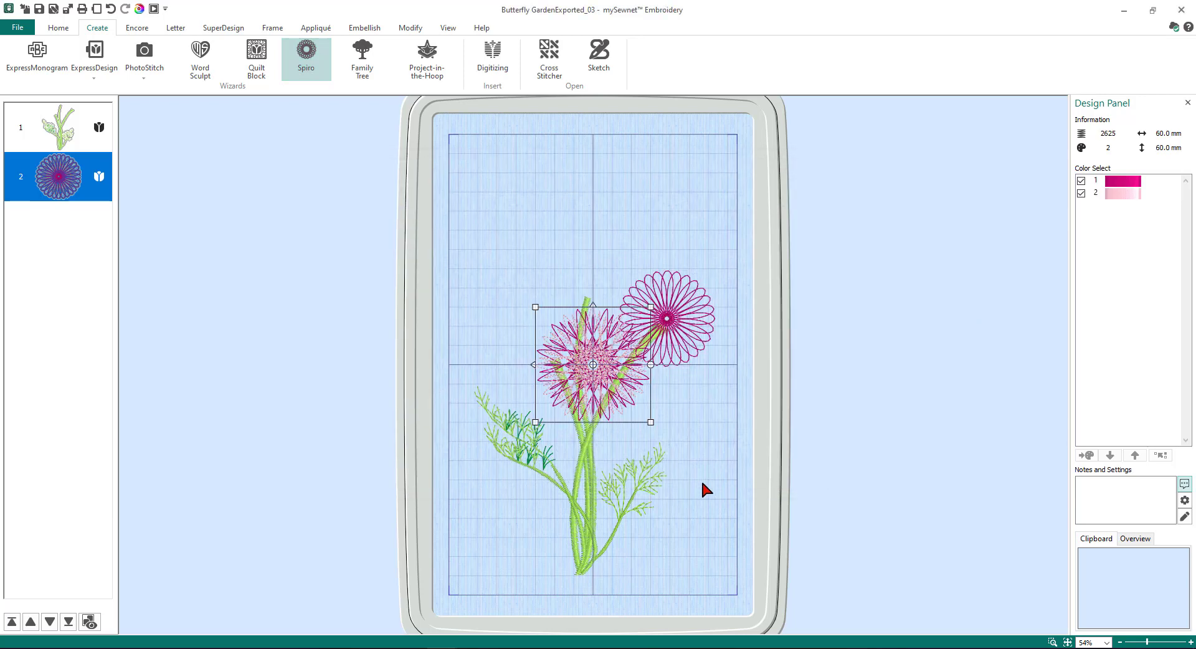
left_click_drag(601, 383, 543, 379)
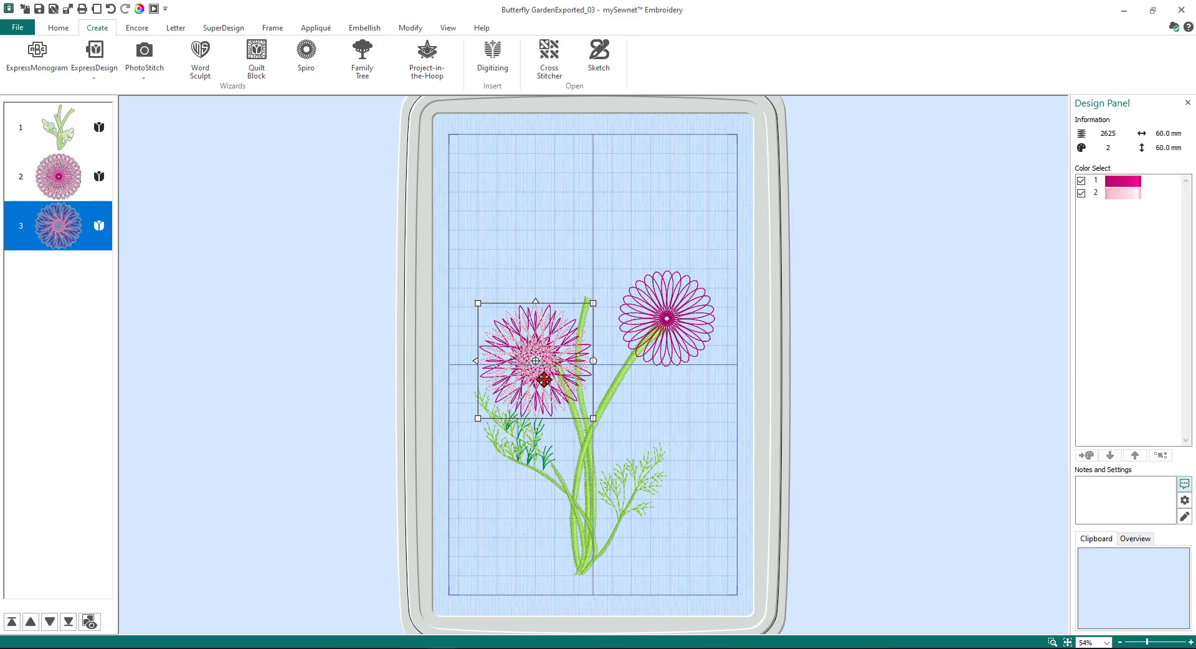
left_click_drag(544, 379, 544, 377)
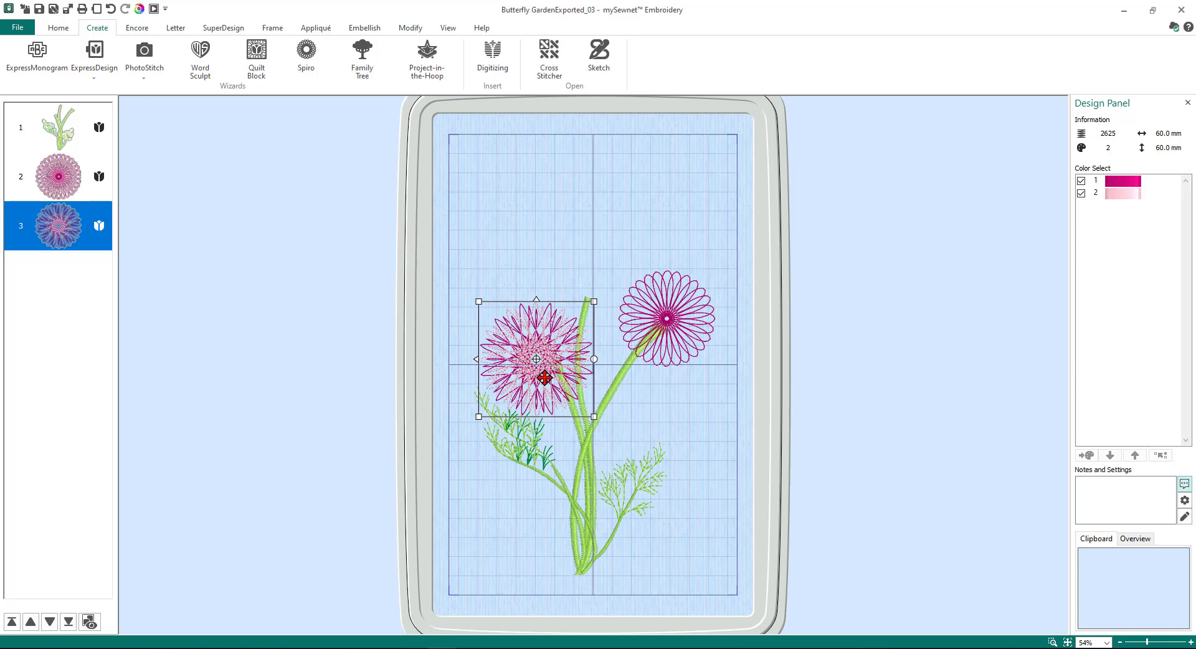
left_click_drag(544, 377, 545, 378)
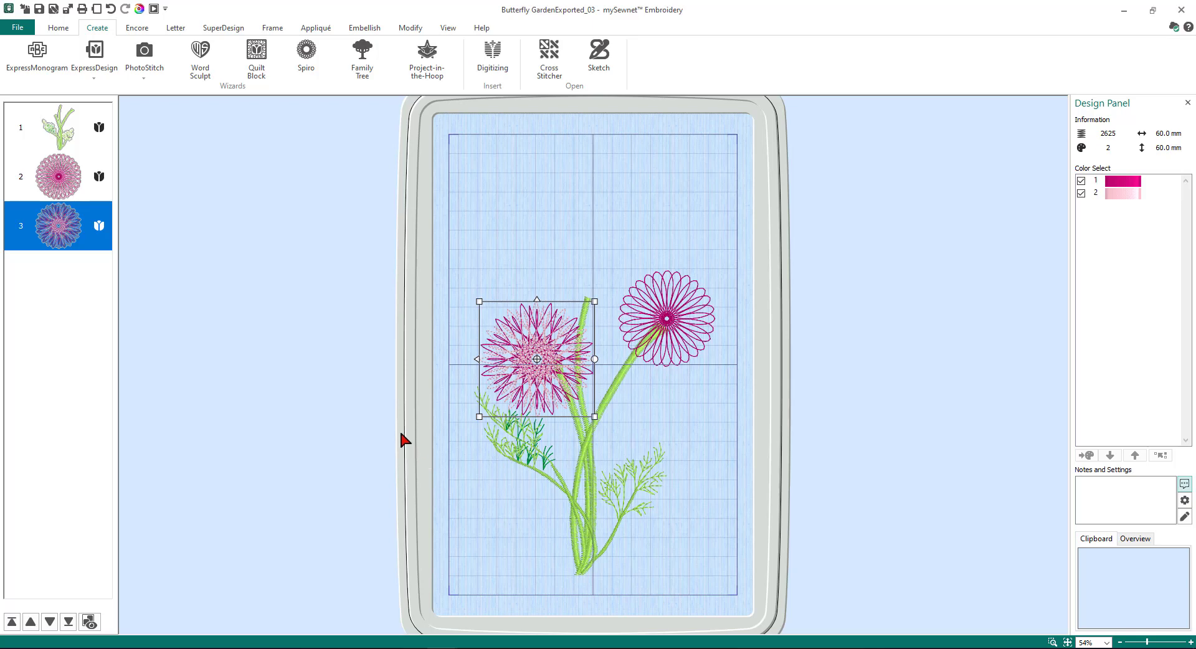
Step: Start a third Spiro flower from the reset default settings and set its size to 70 mm
left_click(310, 60)
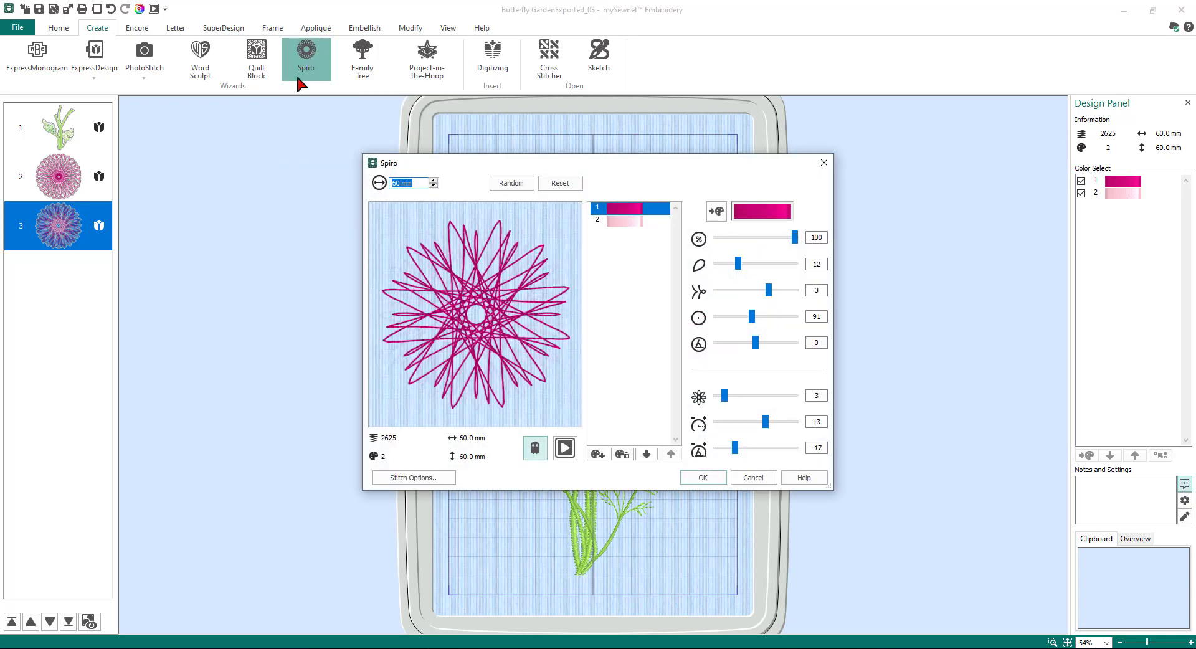
left_click(564, 184)
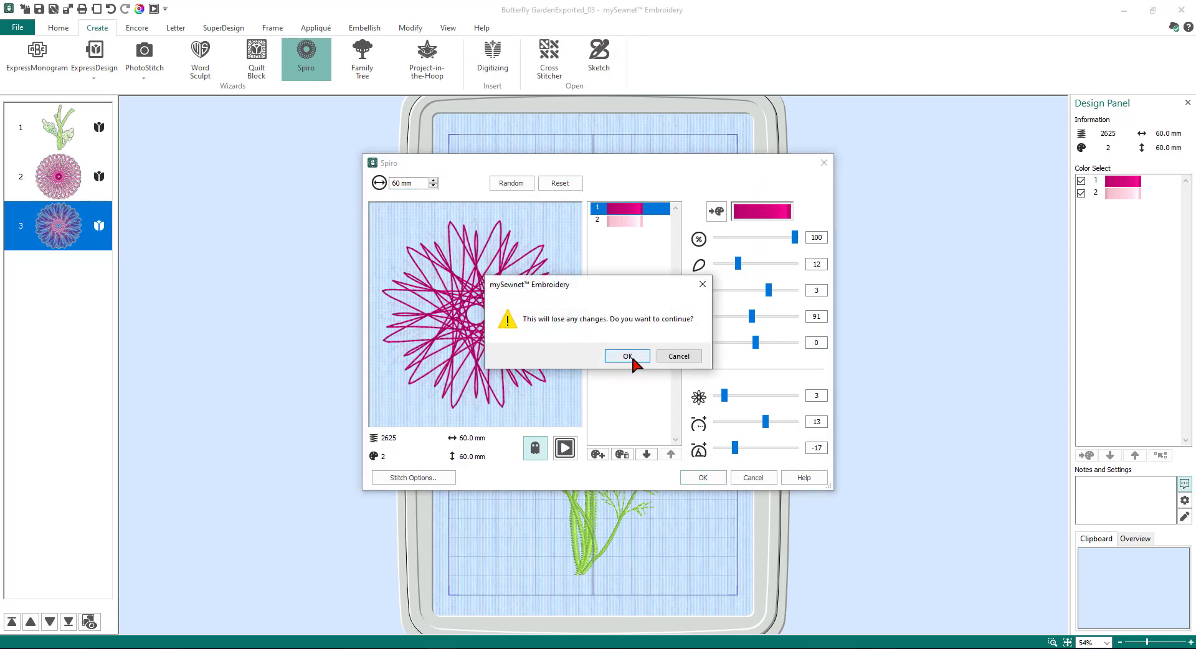
left_click(628, 356)
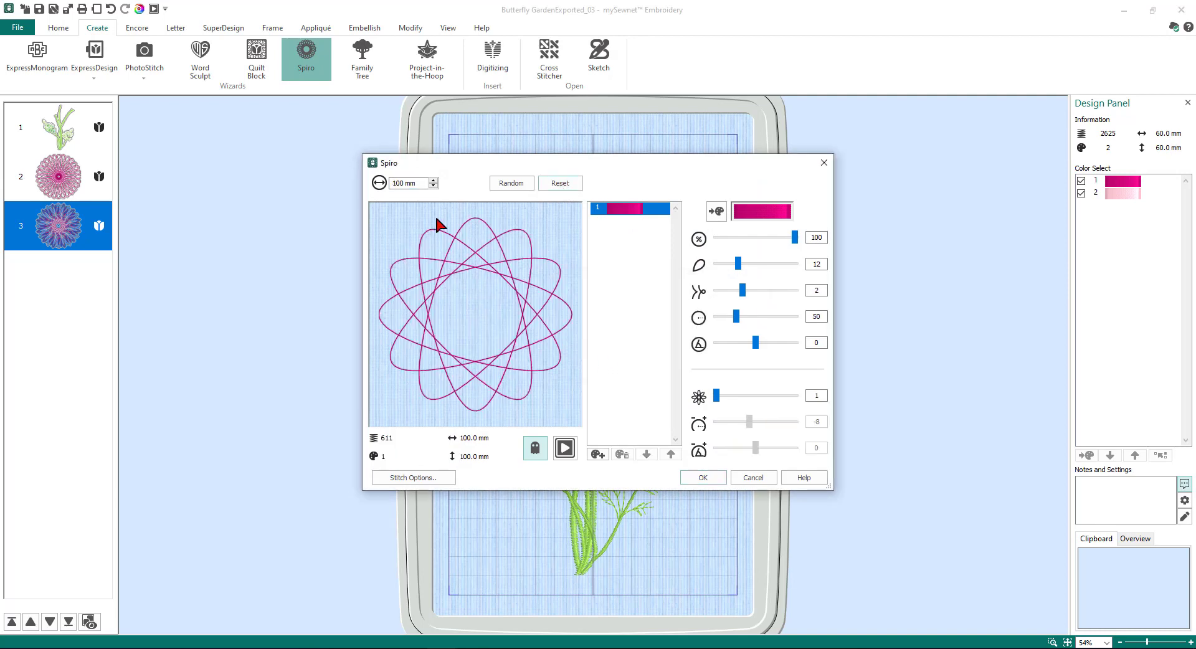
left_click_drag(423, 183, 369, 187)
type("70")
key("Tab")
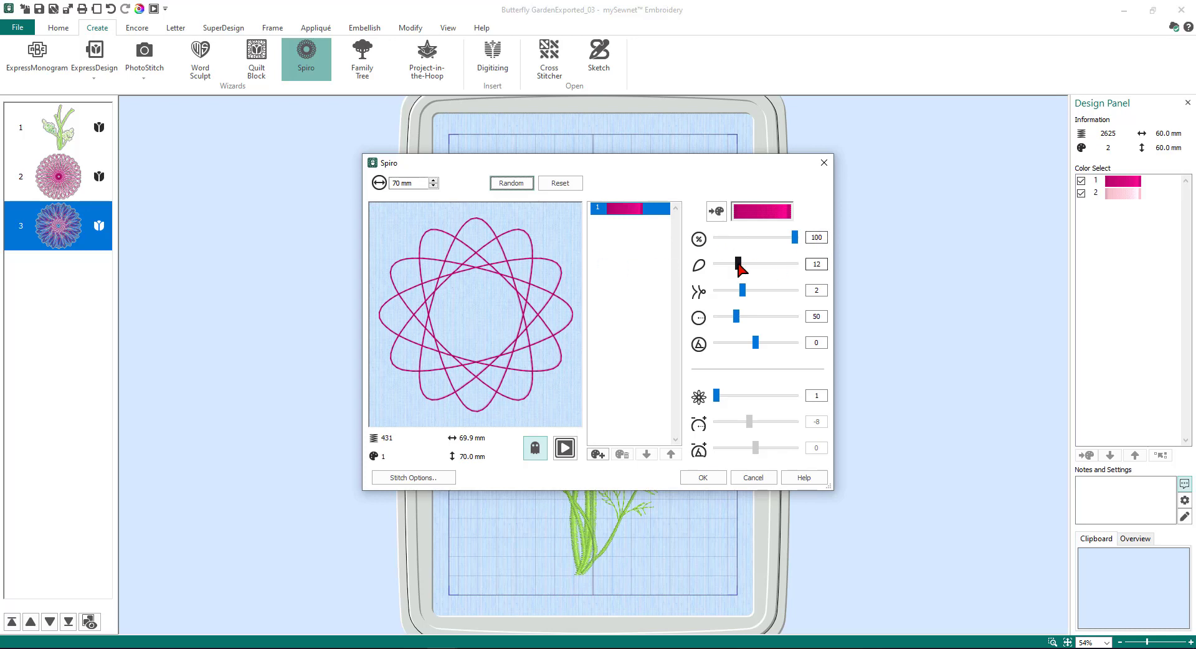
Step: Give the third Spiro flower 14 petals and a petal crossing value of 3
double_click(818, 264)
type("14")
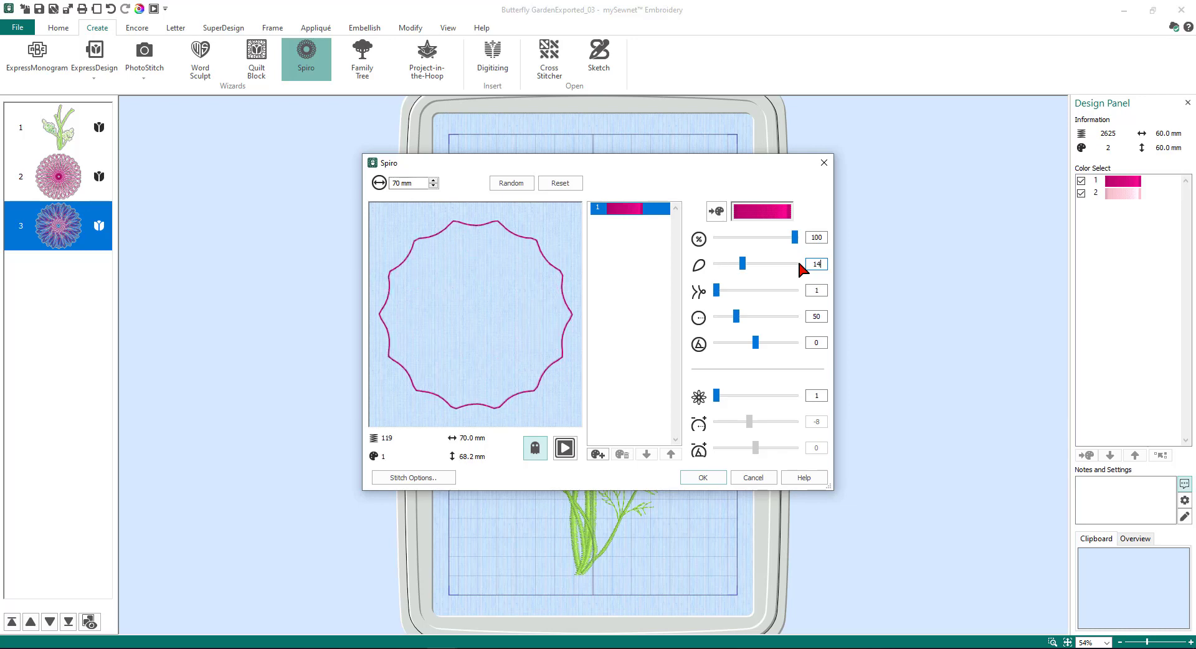
key("Tab")
key("Tab")
type("3")
key("Tab")
key("Tab")
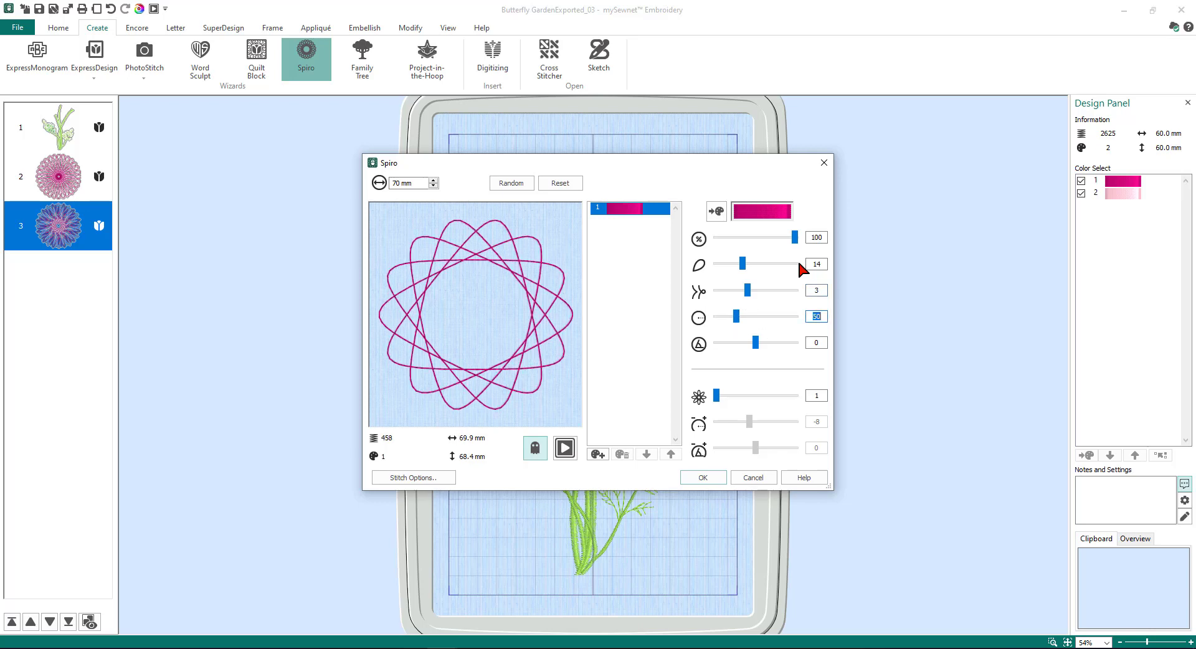
Step: Set the third flower's inner circle value to 155 and its rotation angle to 28
type("155")
key("Tab")
key("Tab")
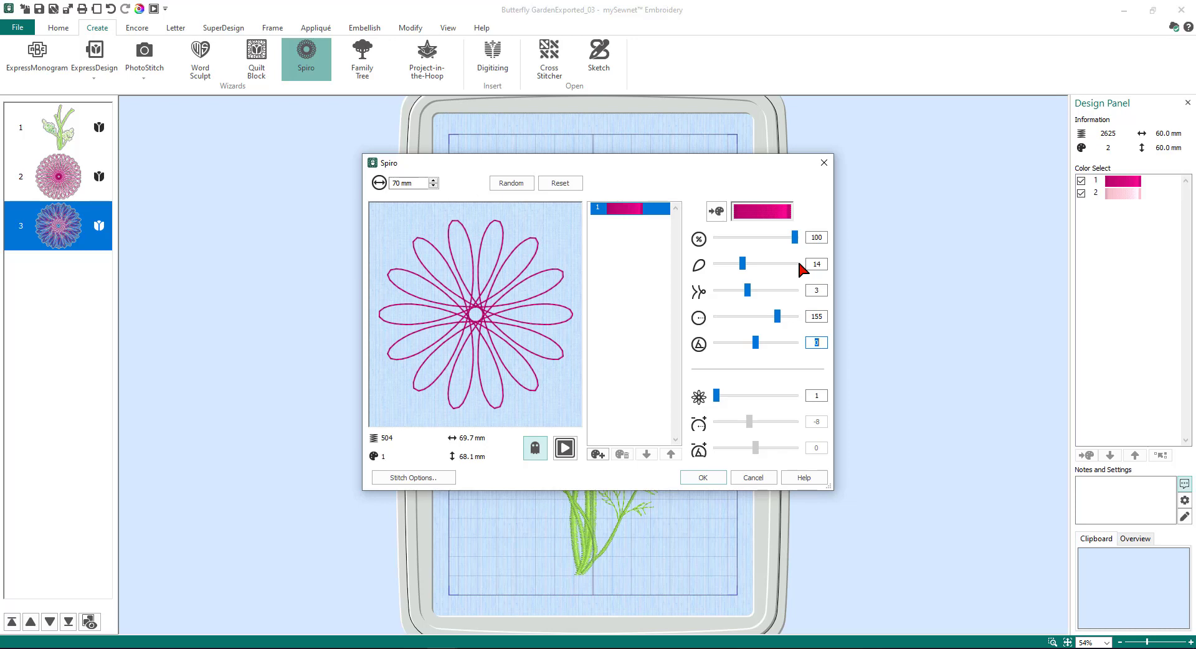
type("28")
key("Tab")
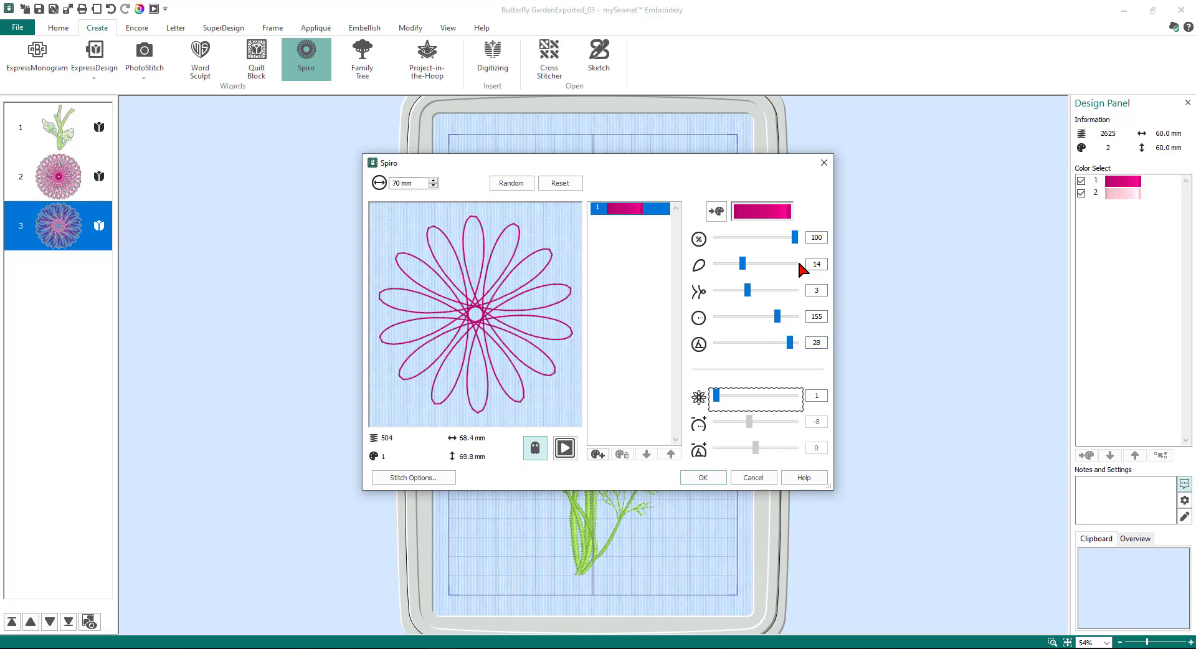
Step: Repeat the third flower's outline 3 times with a radius change of 0 and an angle change of -6
key("Tab")
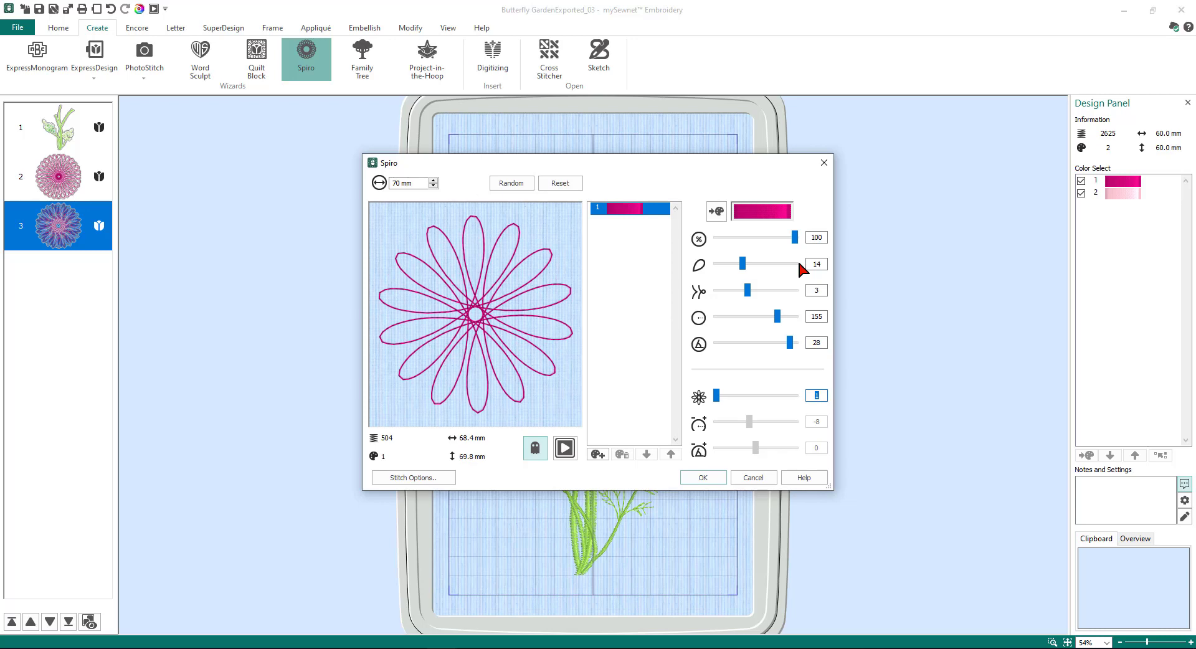
type("3")
key("Tab")
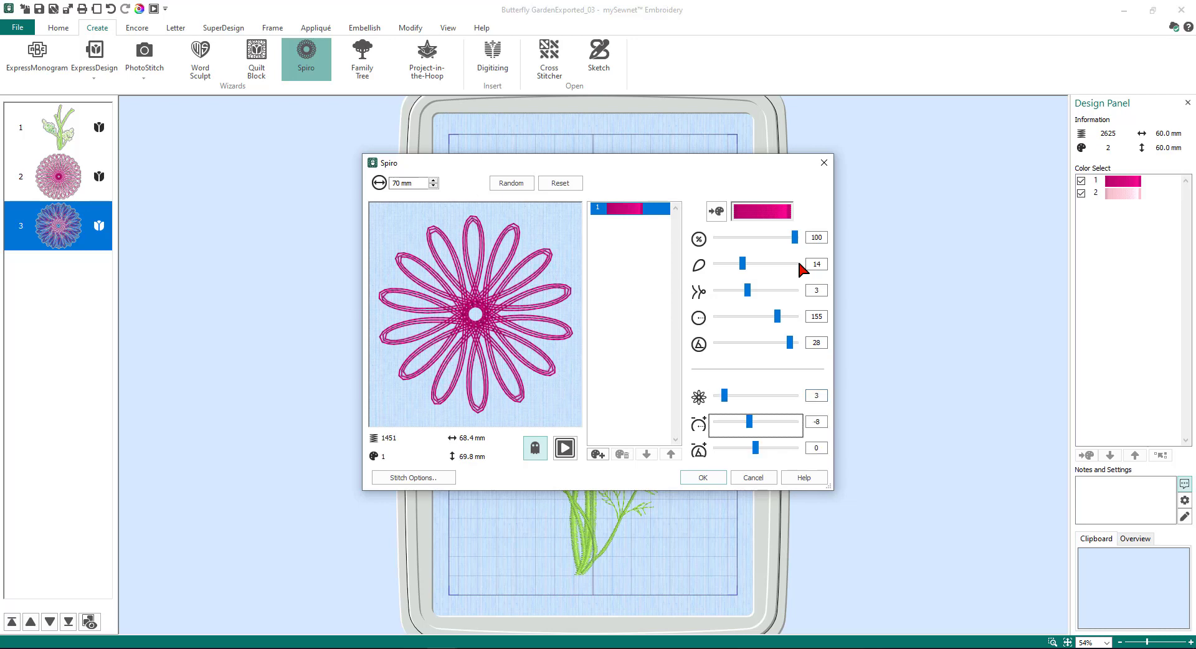
key("Tab")
type("0")
key("Tab")
key("Tab")
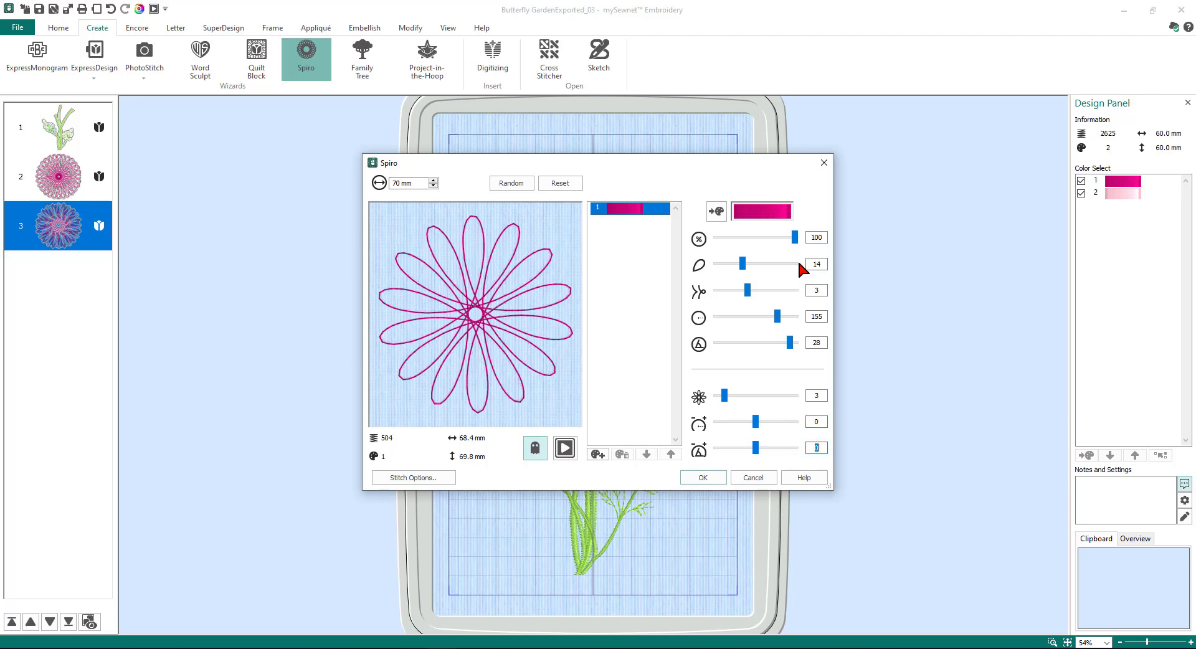
type("-6")
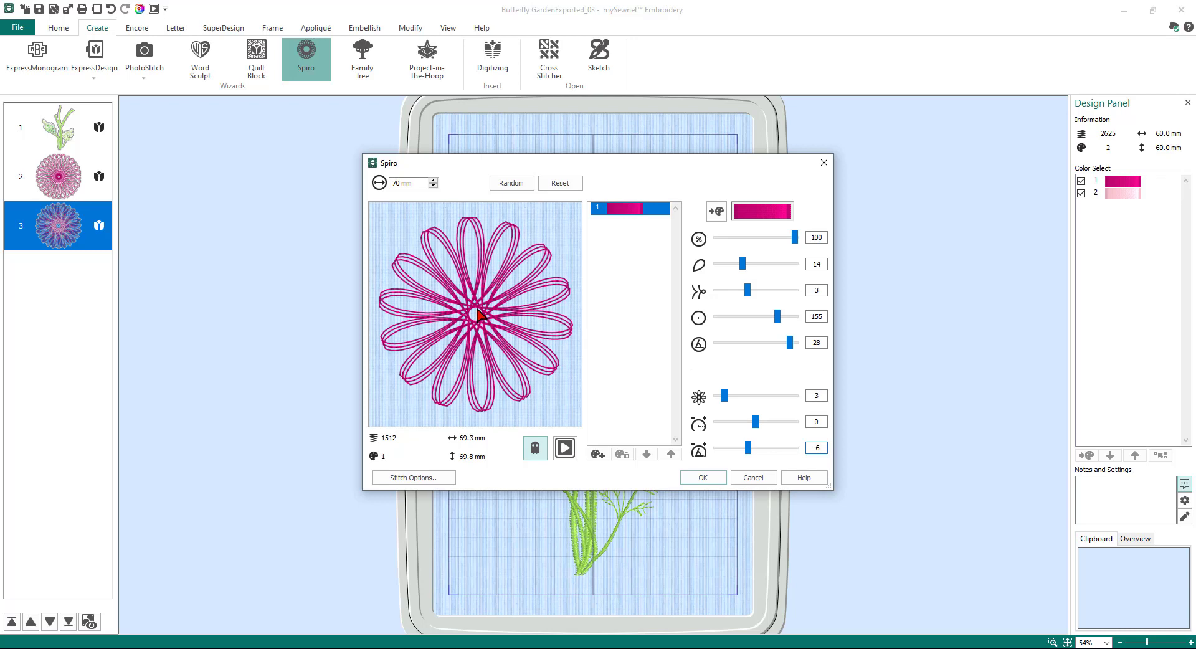
Step: Add a second color layer in thread 2259 Wild Pink with an inner circle value of 160 and an angle of -2
left_click(598, 454)
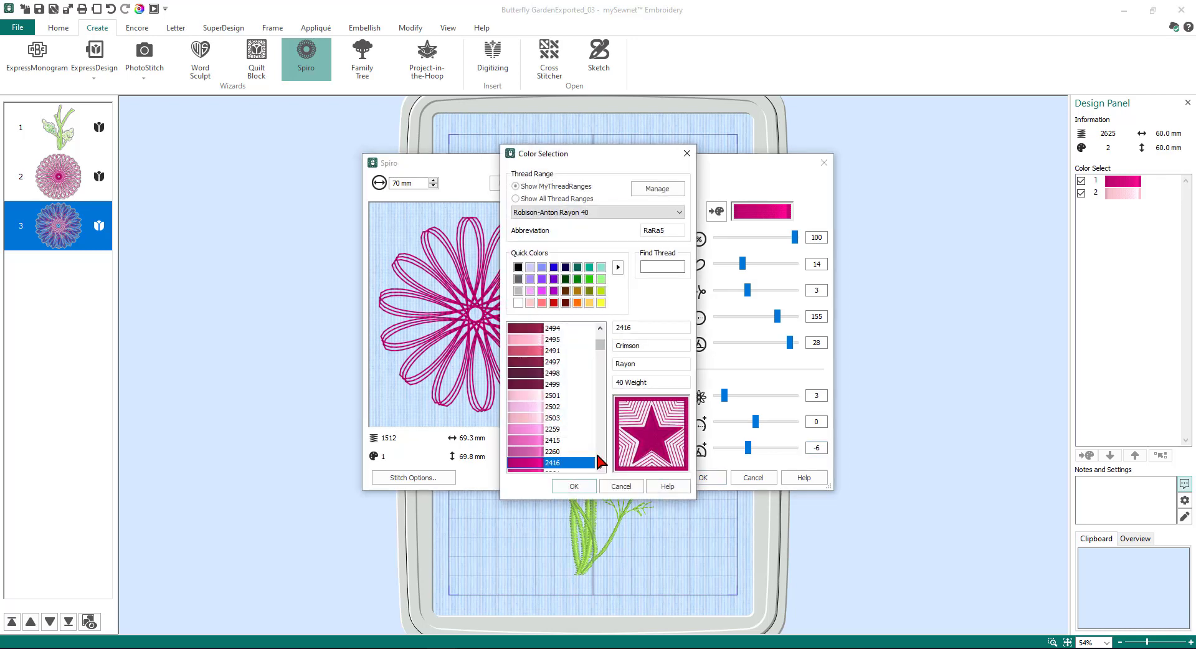
left_click(540, 429)
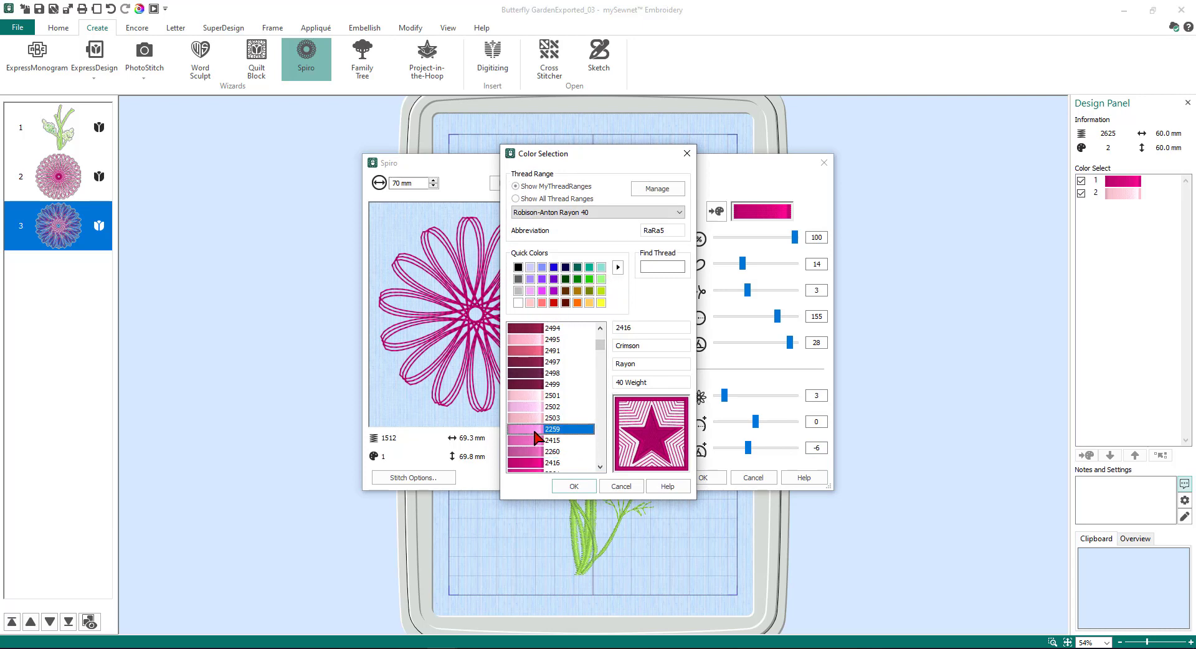
left_click(589, 486)
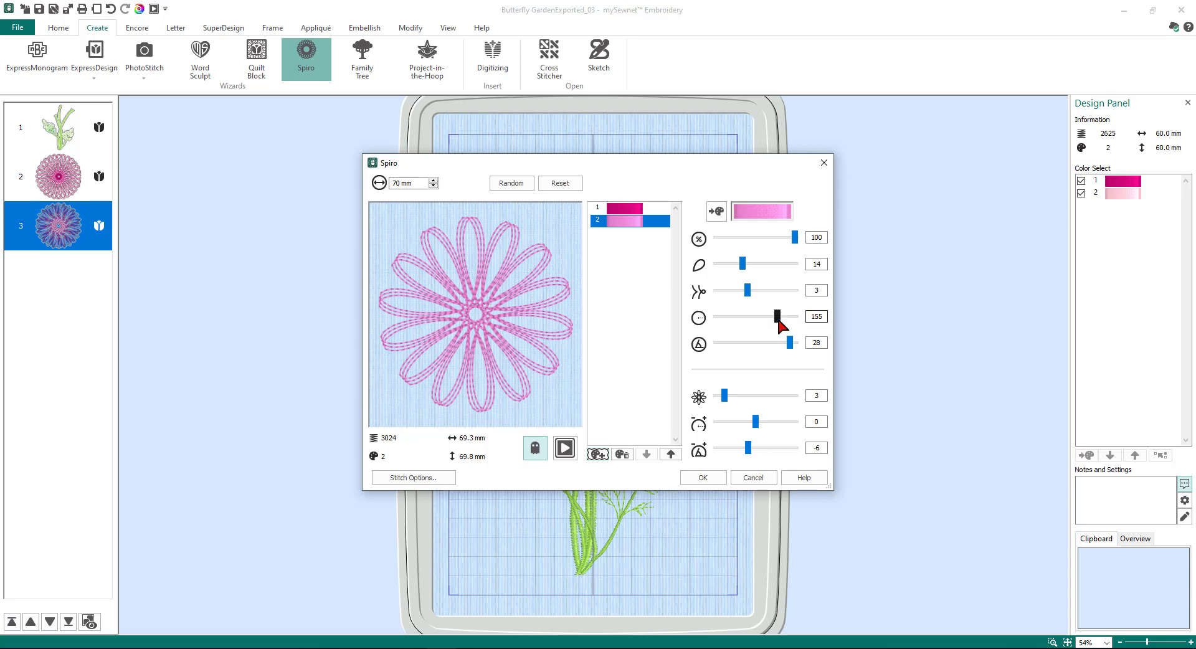
left_click_drag(778, 319, 779, 323)
double_click(816, 317)
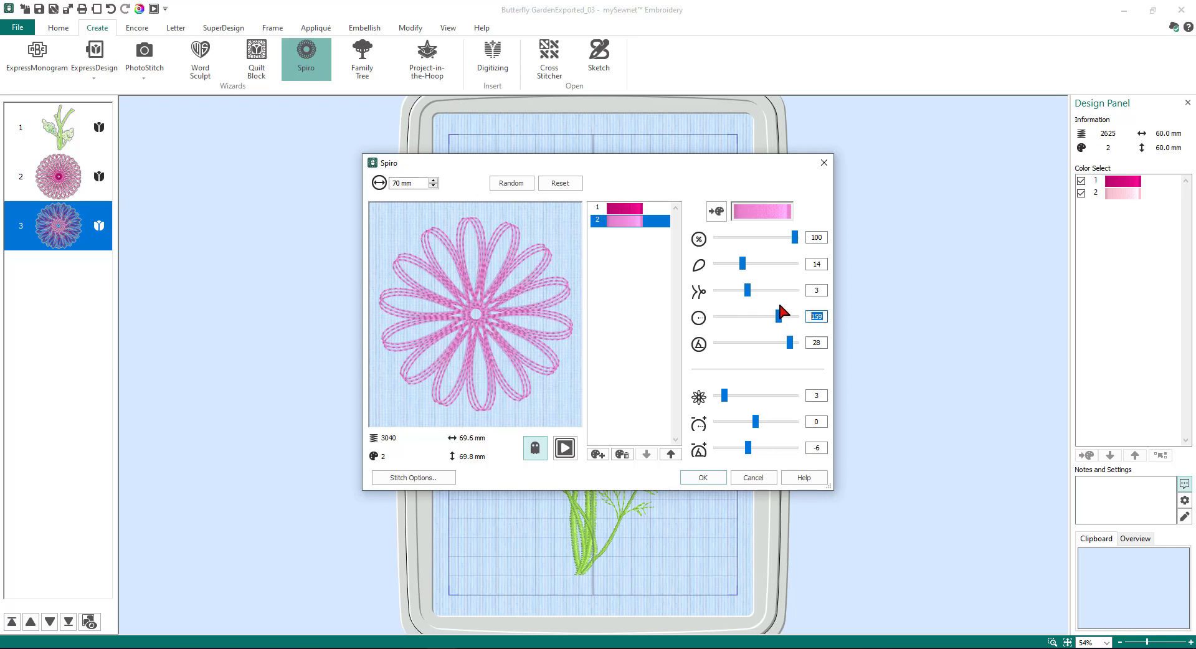
type("160")
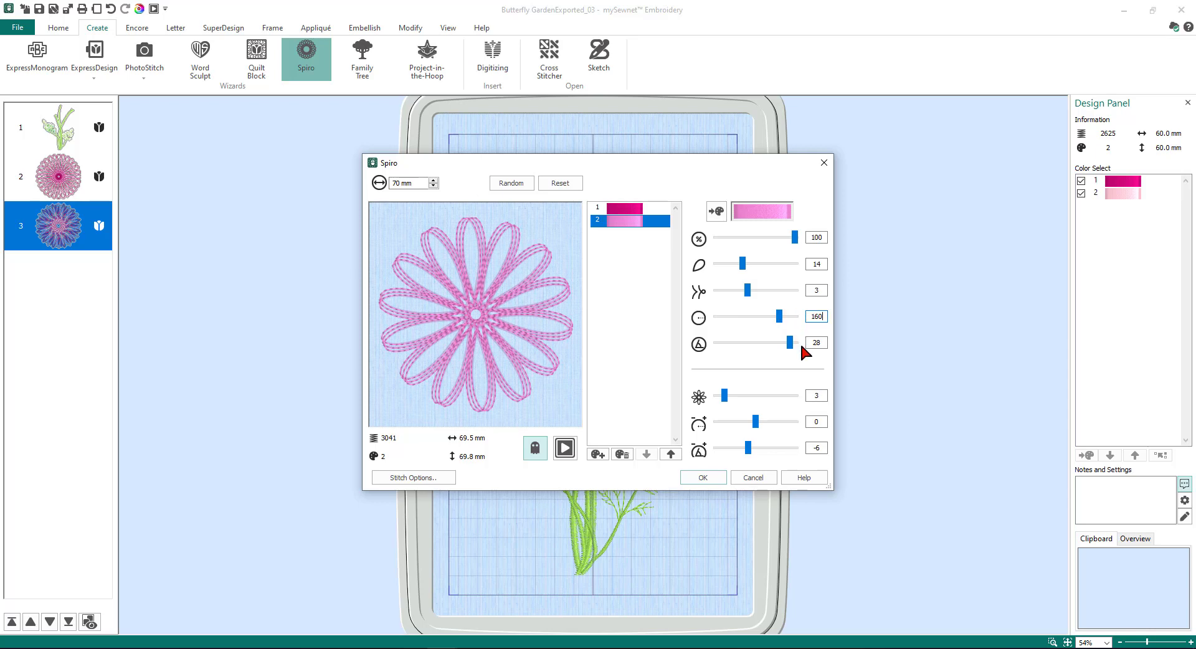
left_click_drag(791, 346, 754, 351)
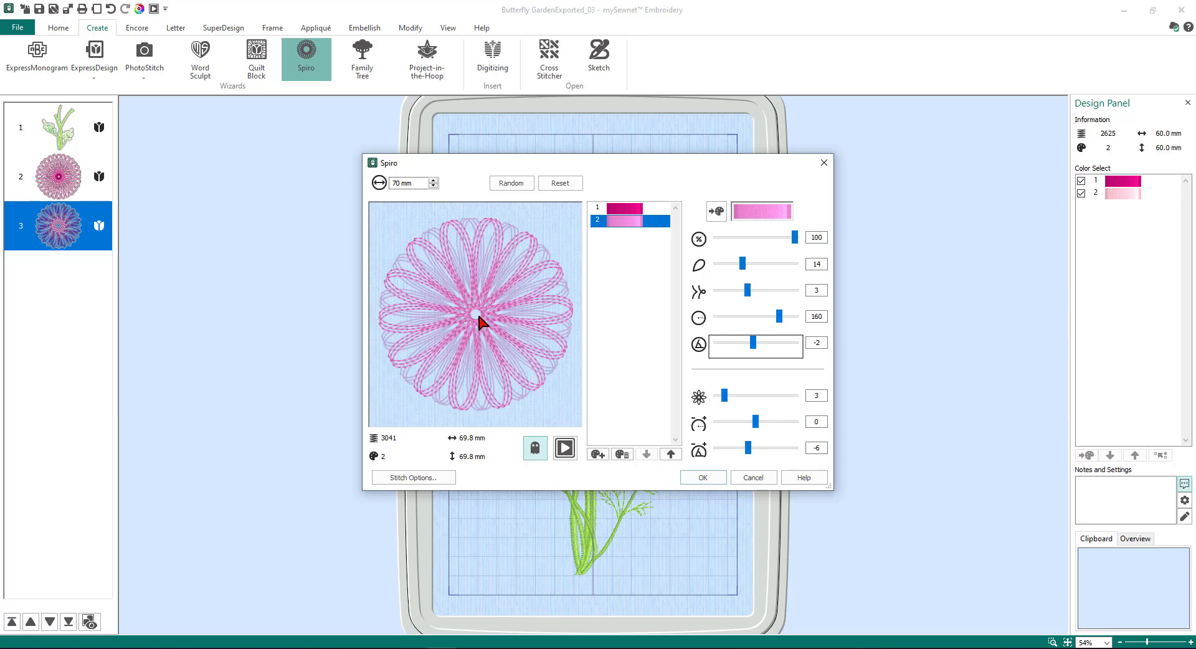
Step: Add a third color layer in thread 2501 Petal Pink with an inner circle value of 165 and an angle of -20
left_click(596, 455)
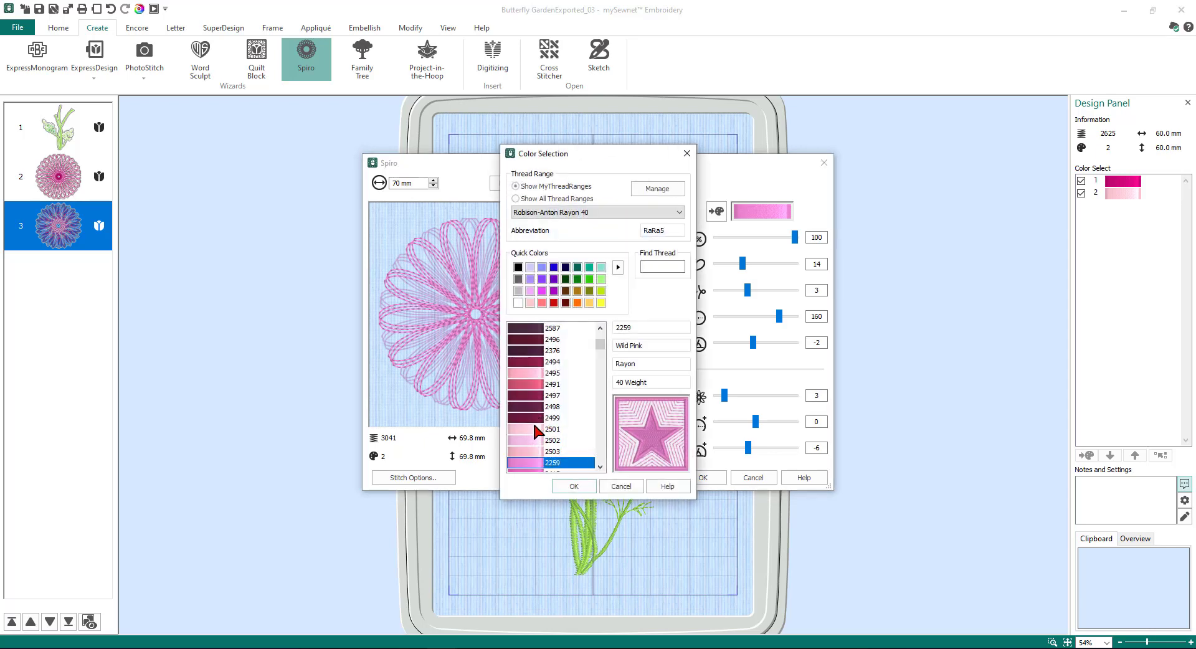
left_click(537, 430)
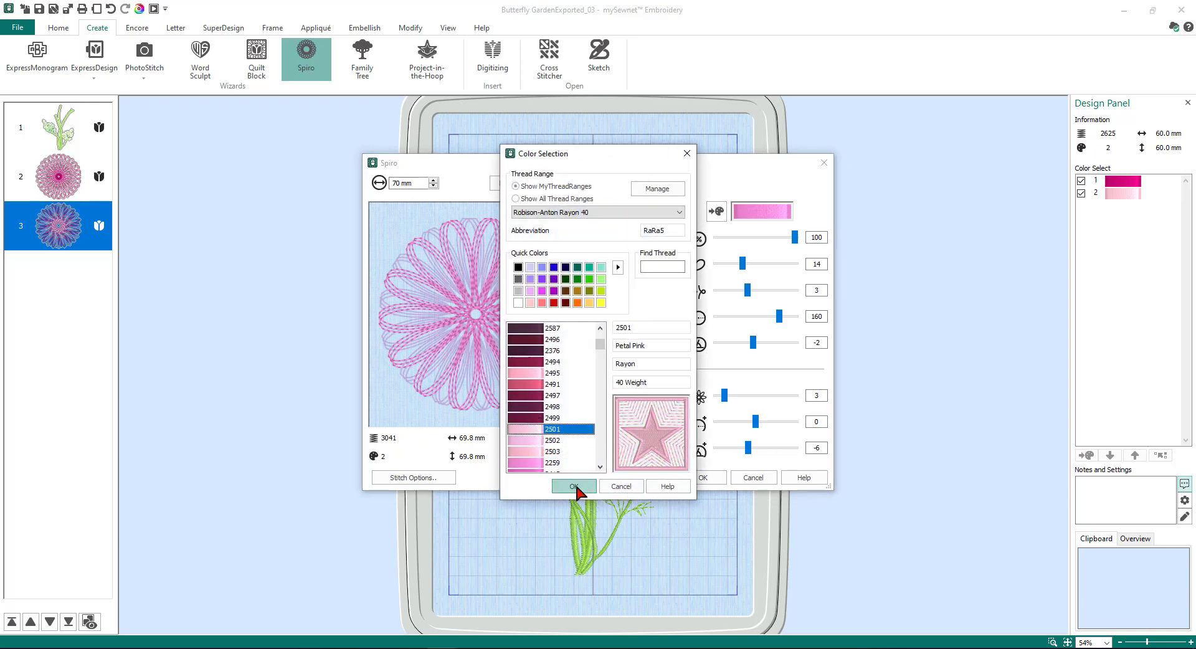
left_click(574, 486)
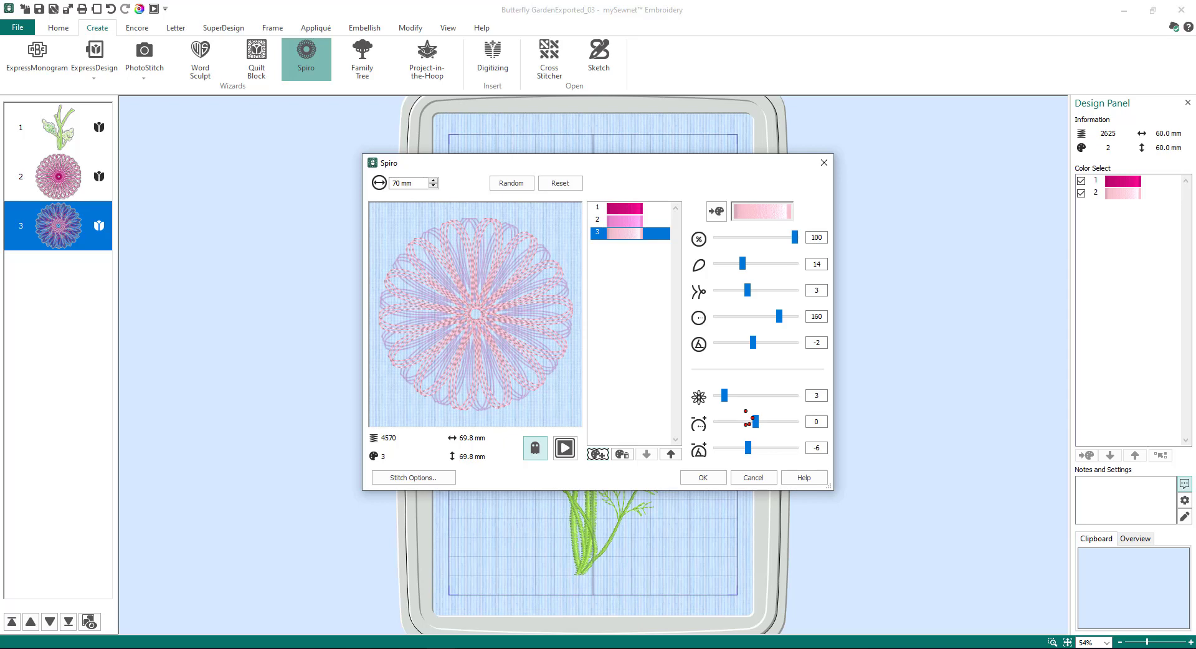
double_click(816, 316)
type("165")
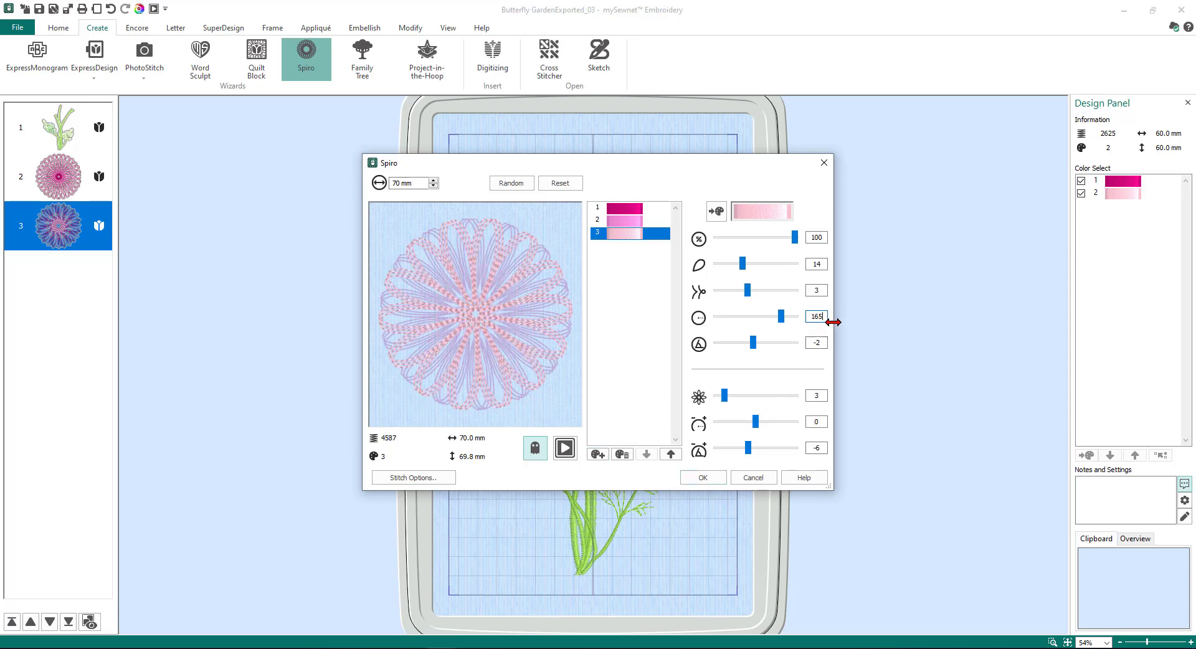
key("Tab")
key("Tab")
type("-20")
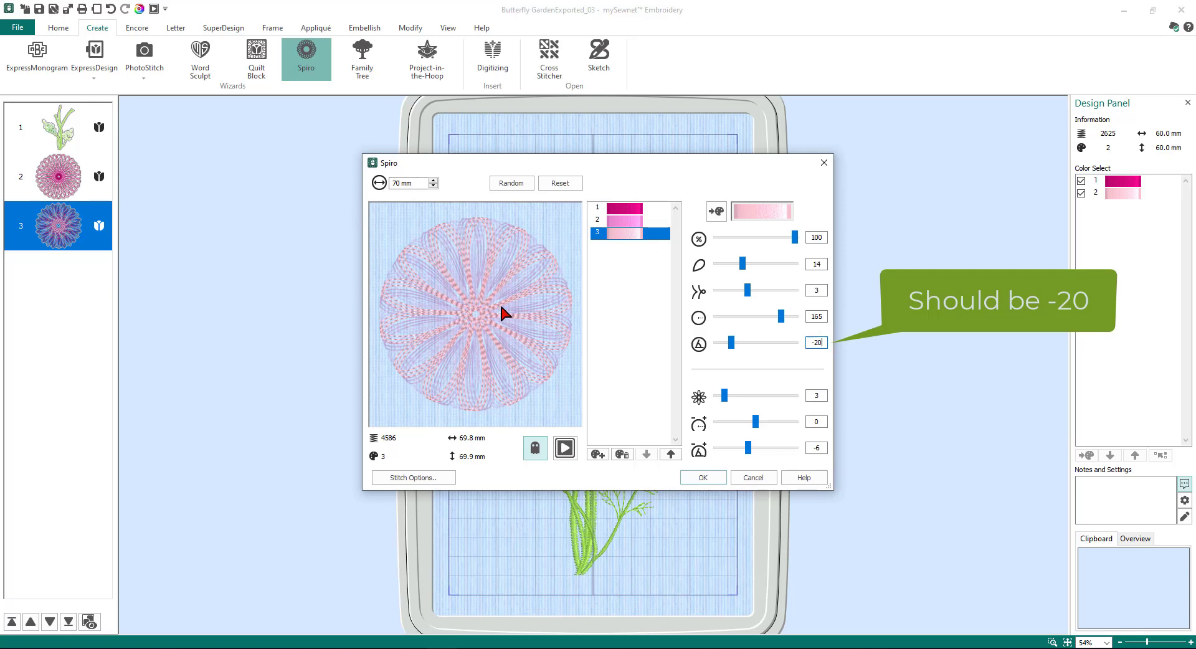
Step: Add a fourth color layer to the third flower in thread 2342 Natural White
left_click(597, 454)
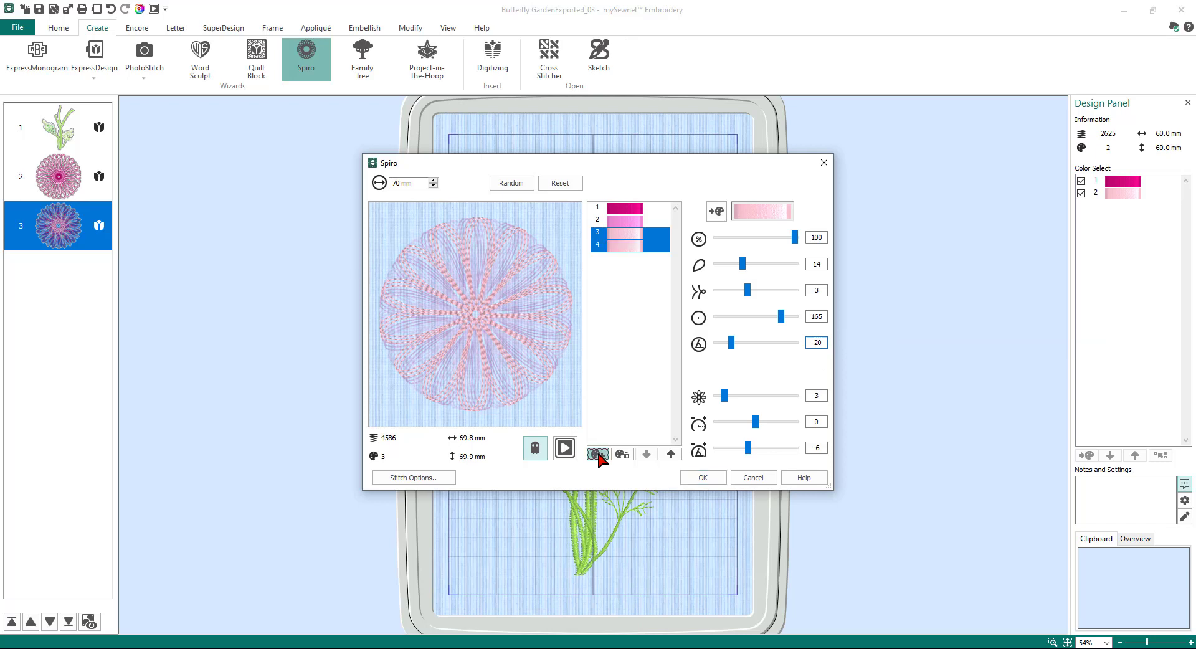
left_click(599, 456)
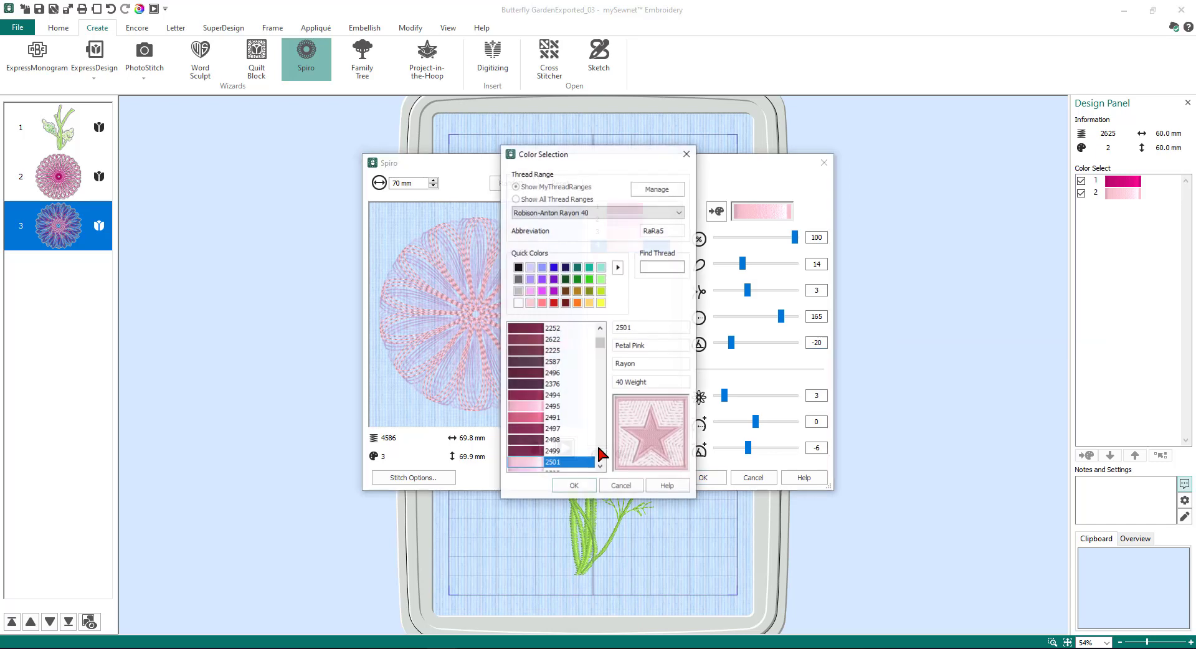
left_click(518, 302)
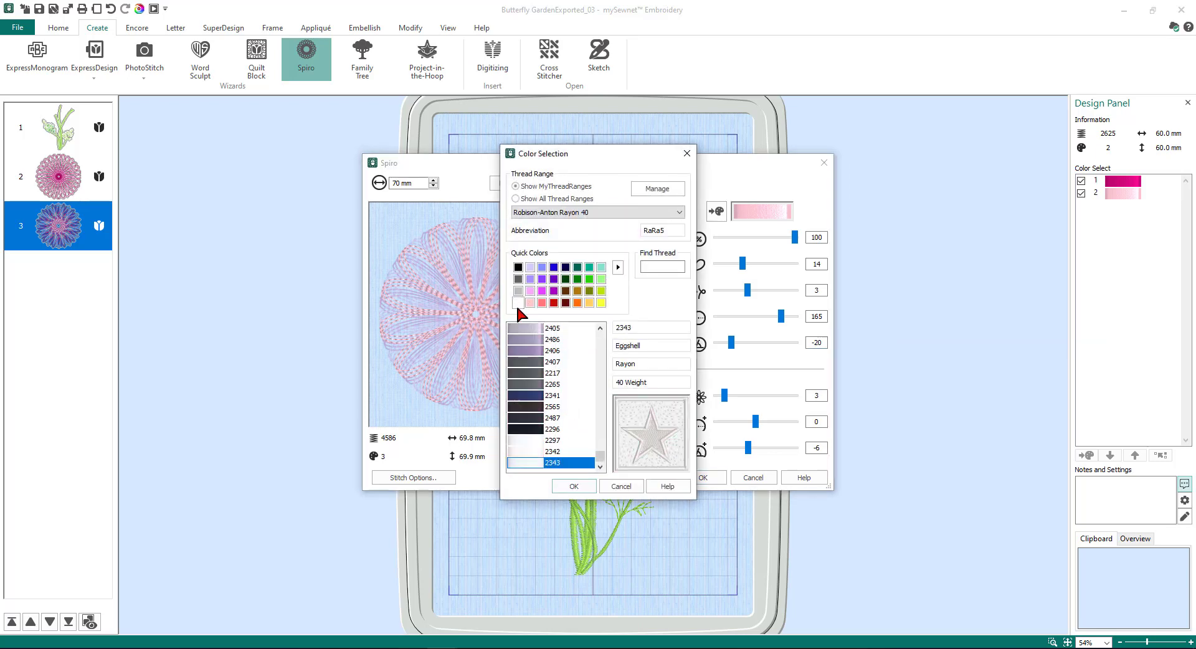
left_click(536, 451)
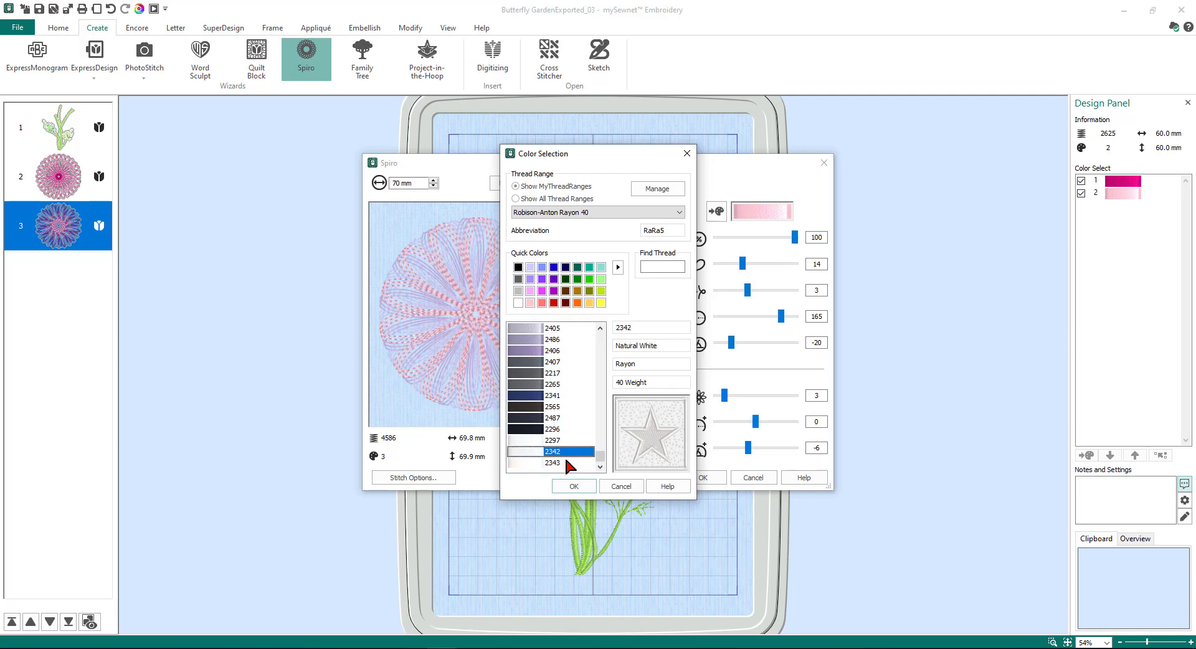
left_click(573, 487)
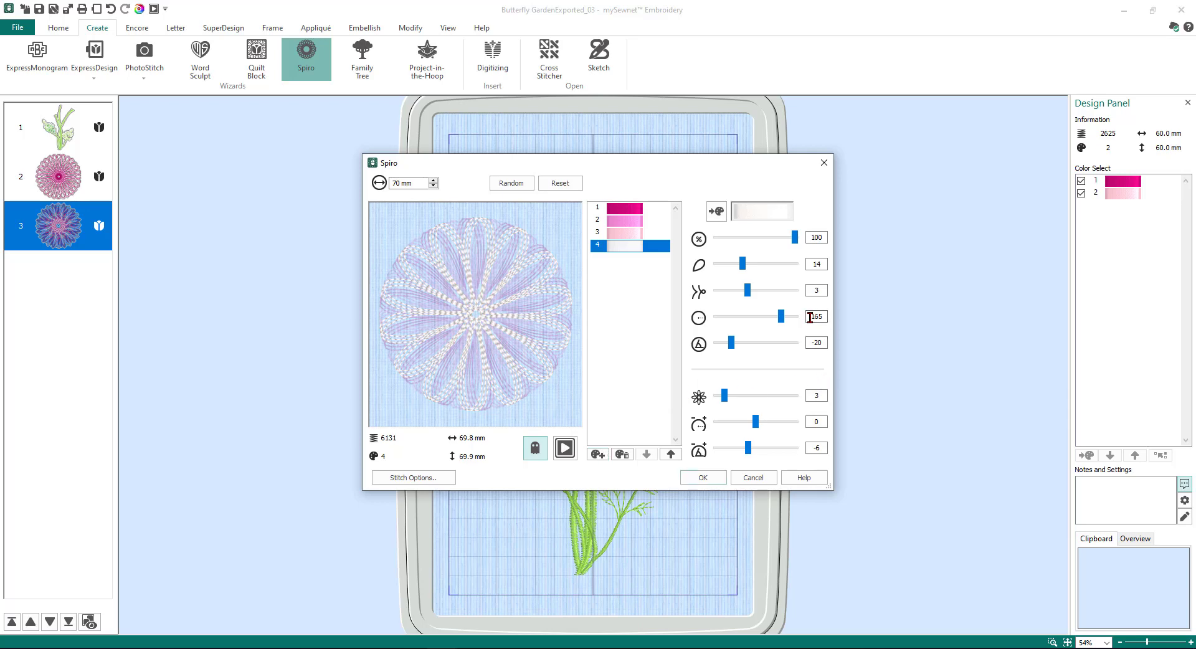
Step: Set the white layer's inner circle value to 170 and its rotation angle to -28
left_click_drag(810, 317, 822, 318)
type("170")
key("Tab")
key("Tab")
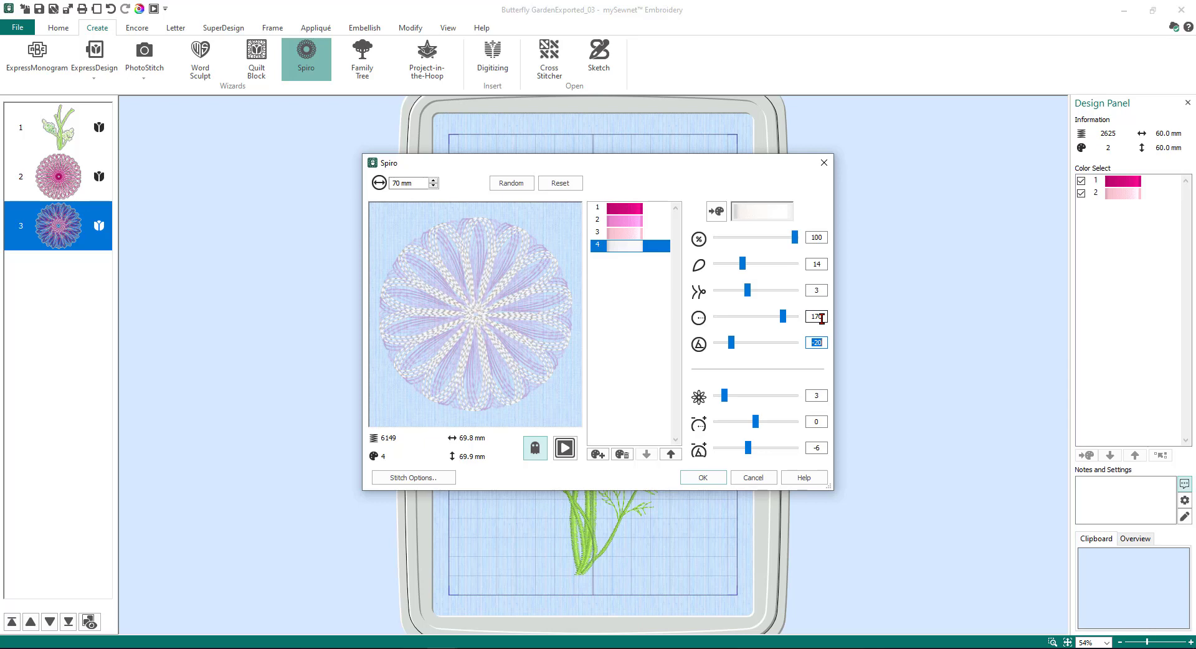
type("-28")
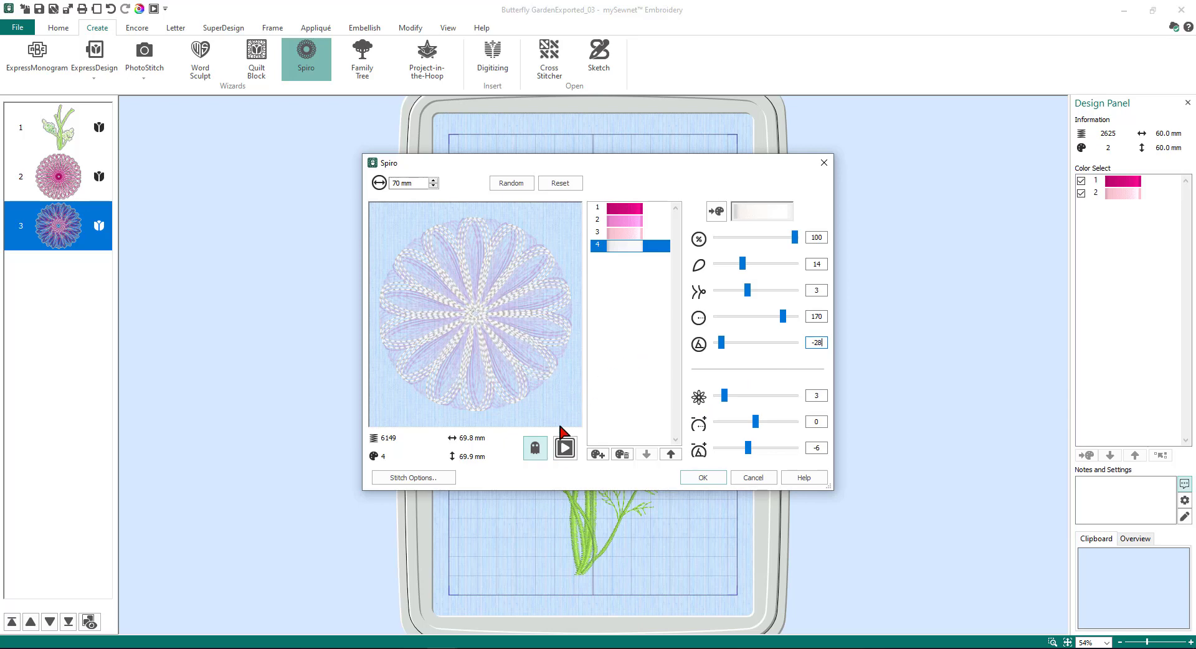
Step: Set the Spiro flower's running stitch length to 1.6 mm
left_click(431, 478)
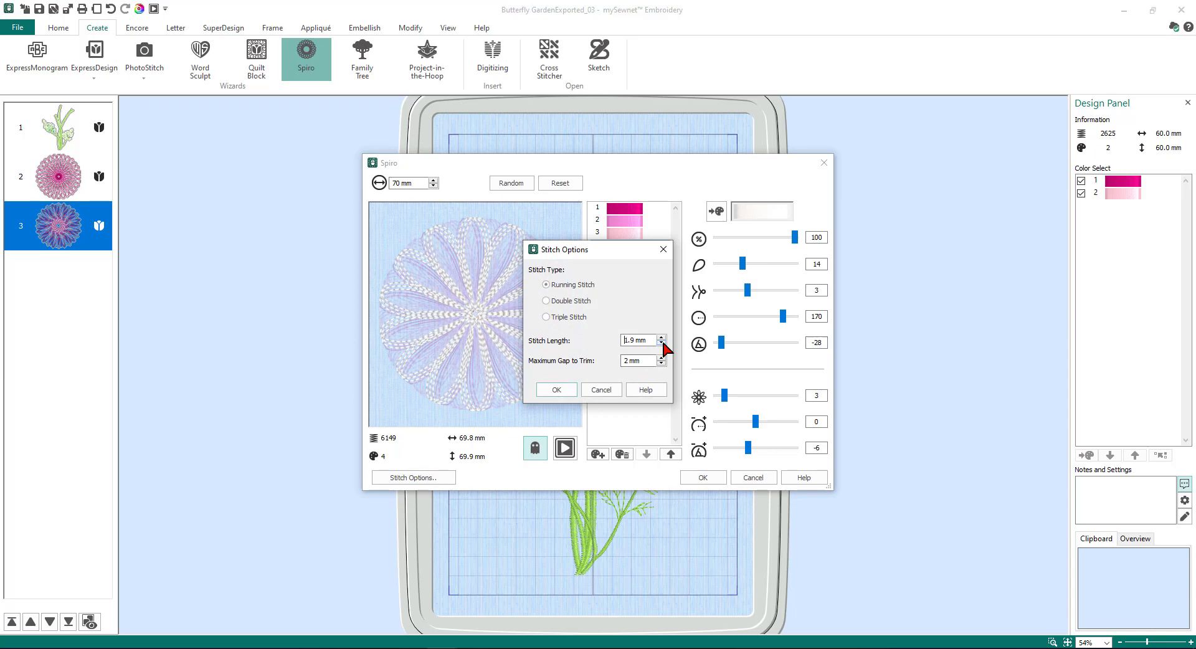
left_click(661, 344)
left_click(662, 343)
left_click(662, 343)
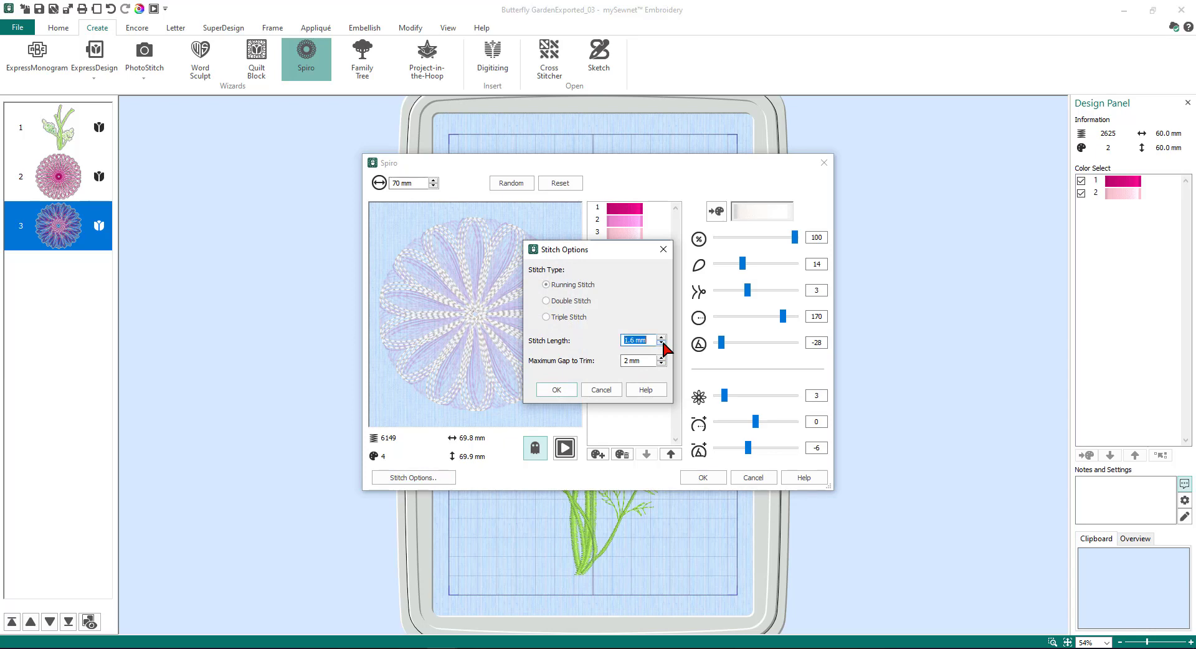
left_click(556, 390)
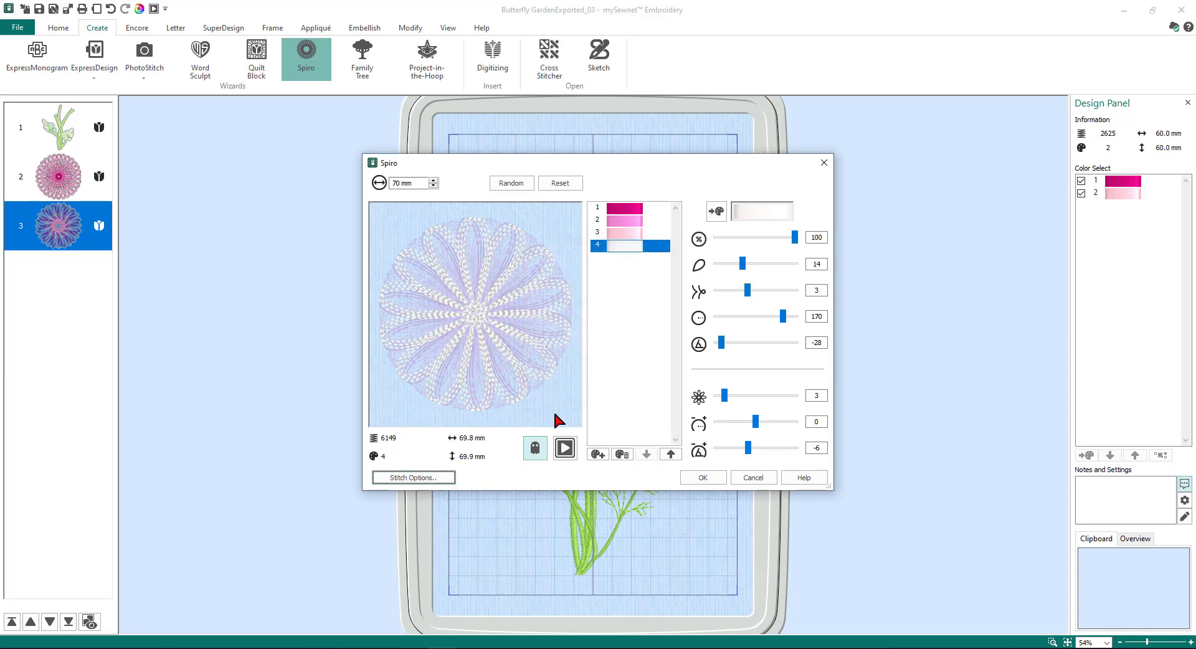
Step: Insert the four-color Spiro flower, place it at the top of the tallest central stem, and deselect it
left_click(706, 478)
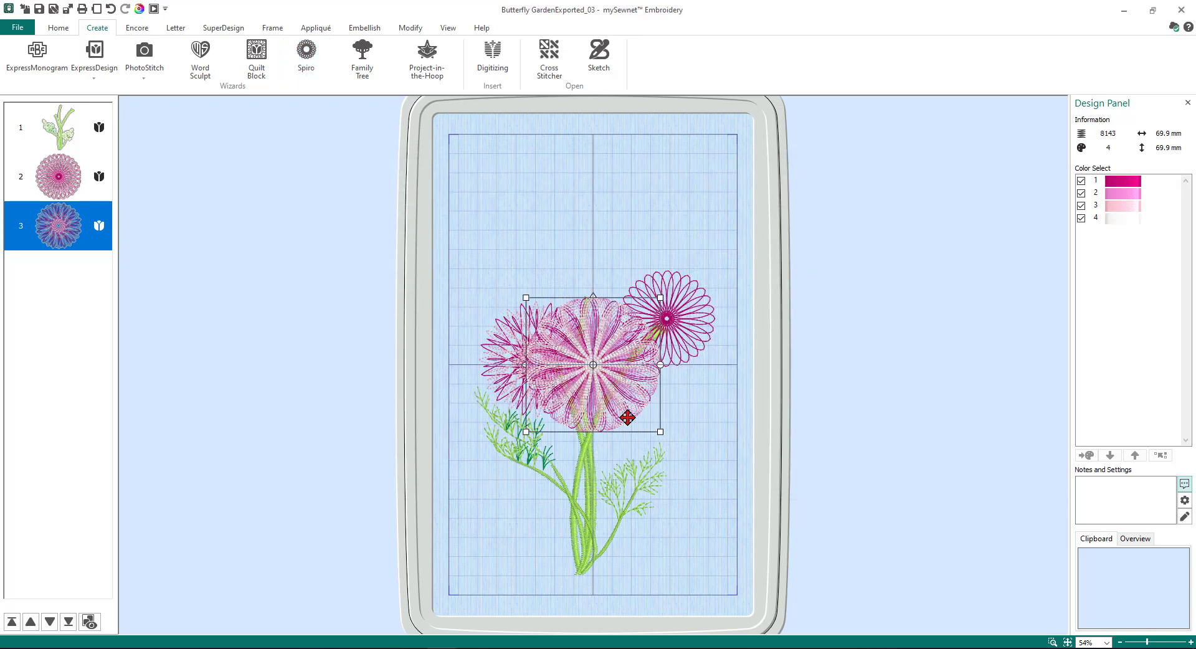
left_click_drag(622, 406, 611, 274)
left_click(732, 451)
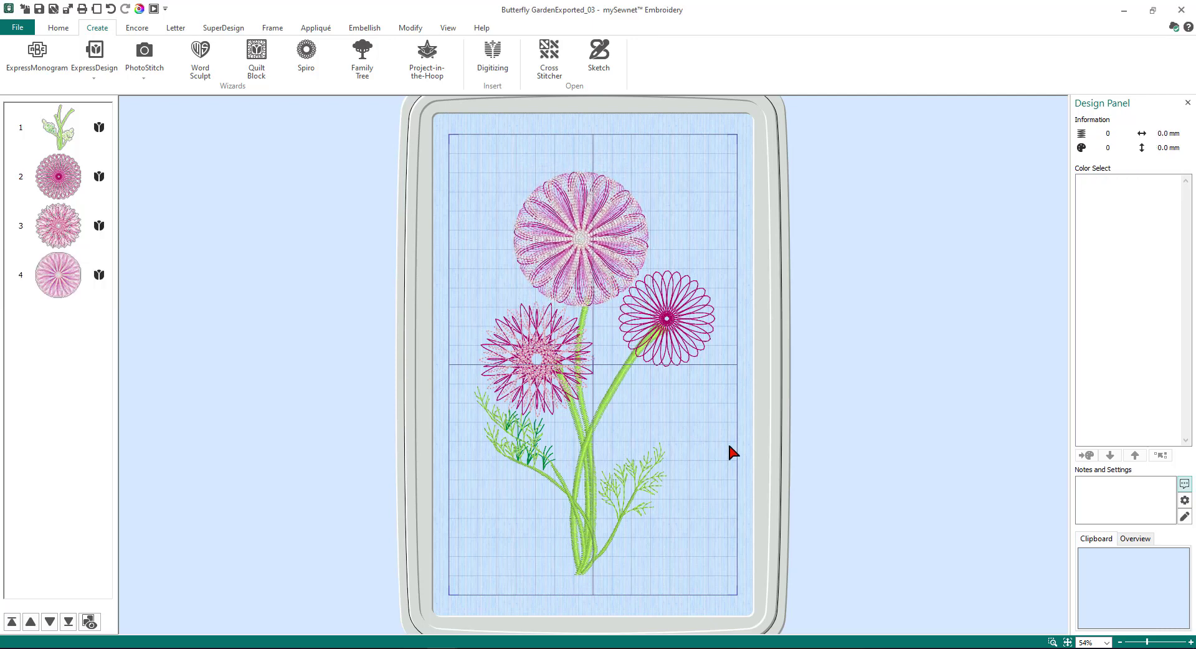